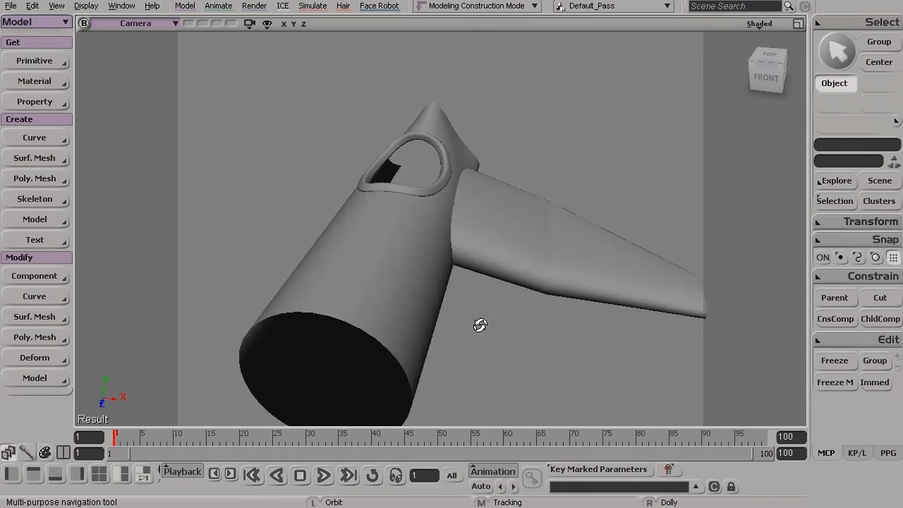
- Select the inner wing section and examine from several angles where its root meets the fuselage
right_drag(454, 294, 541, 324)
middle_drag(541, 324, 510, 306)
key(space)
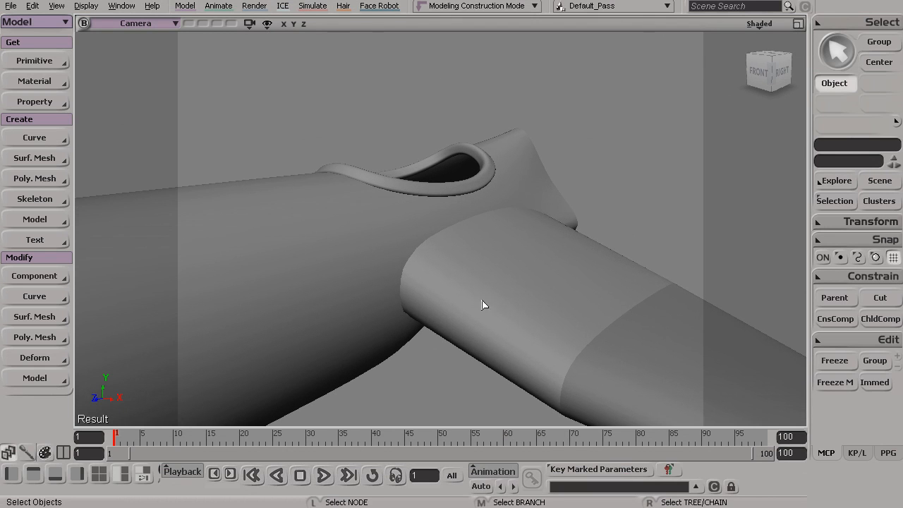
click(459, 302)
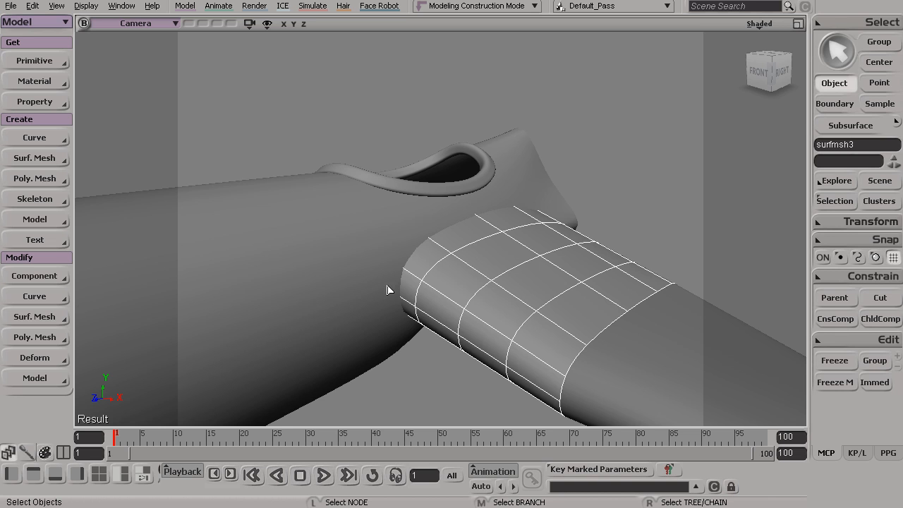
alt+drag(452, 229, 502, 199)
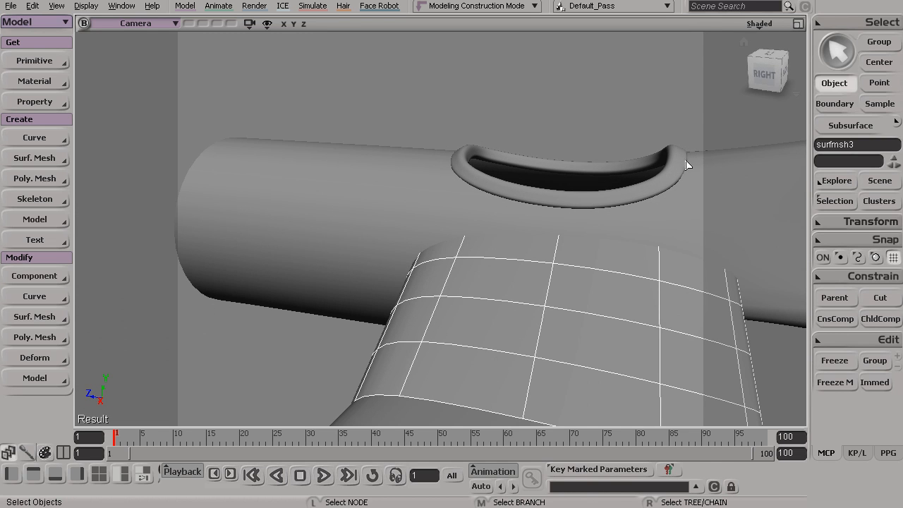
alt+drag(433, 208, 511, 282)
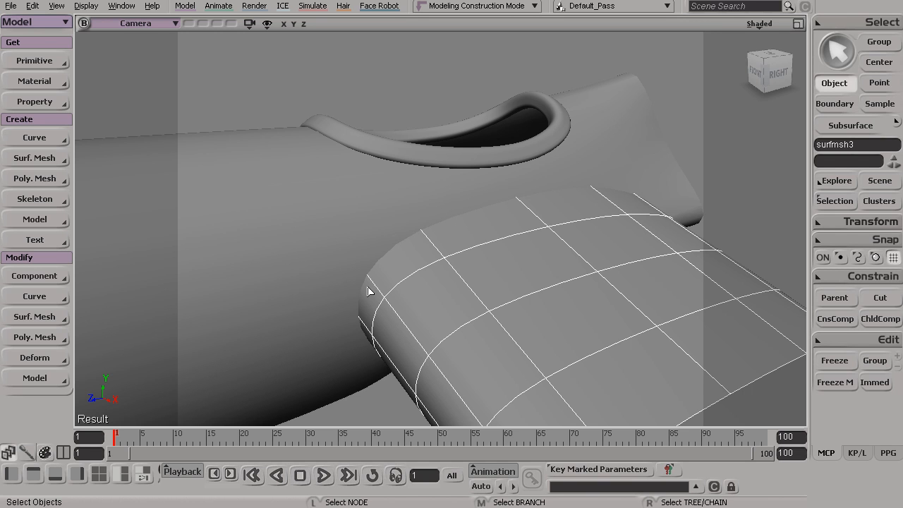
key(s)
mouse_move(446, 228)
mouse_down()
mouse_move(545, 216)
mouse_move(431, 240)
mouse_move(425, 219)
mouse_move(454, 224)
mouse_up()
key(space)
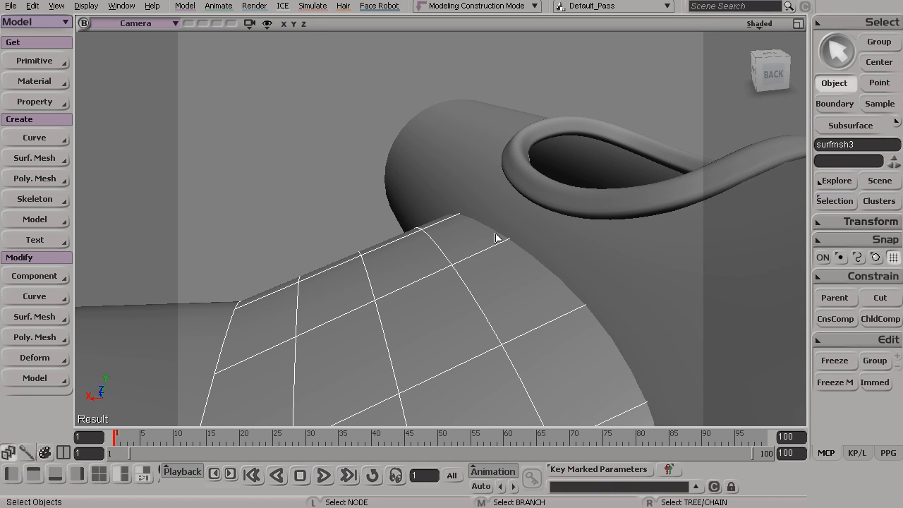
key(s)
right_drag(618, 357, 479, 196)
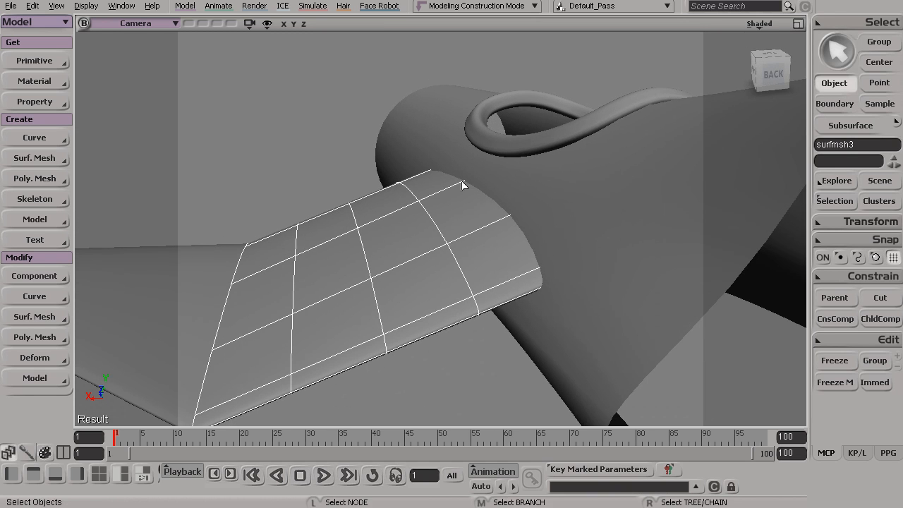
key(s)
right_drag(541, 287, 582, 184)
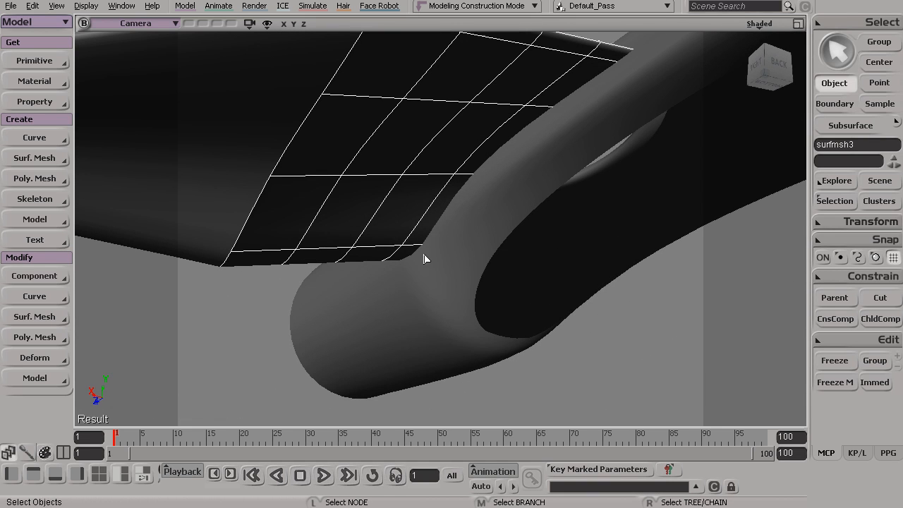
key(s)
drag(396, 272, 447, 306)
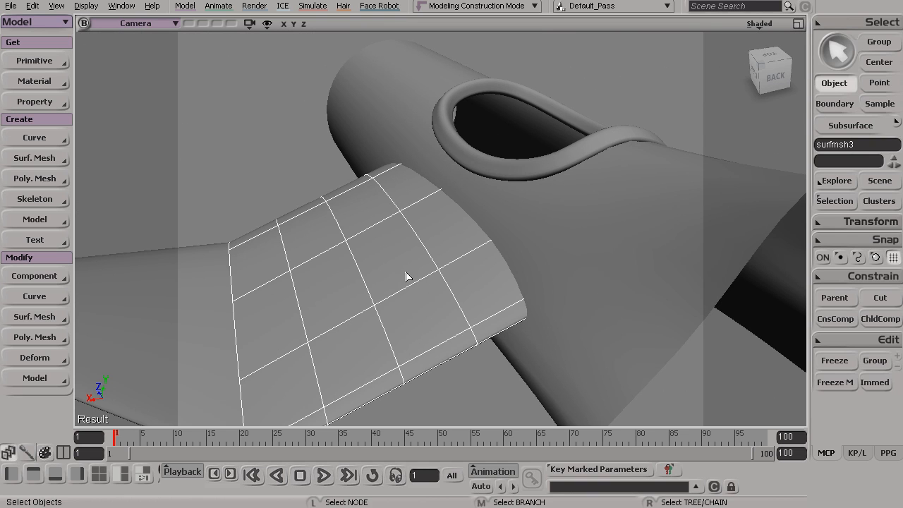
- Add the fuselage to the wing section selection and examine how the fuselage's blue seam line runs under the wing root
shift+click(550, 224)
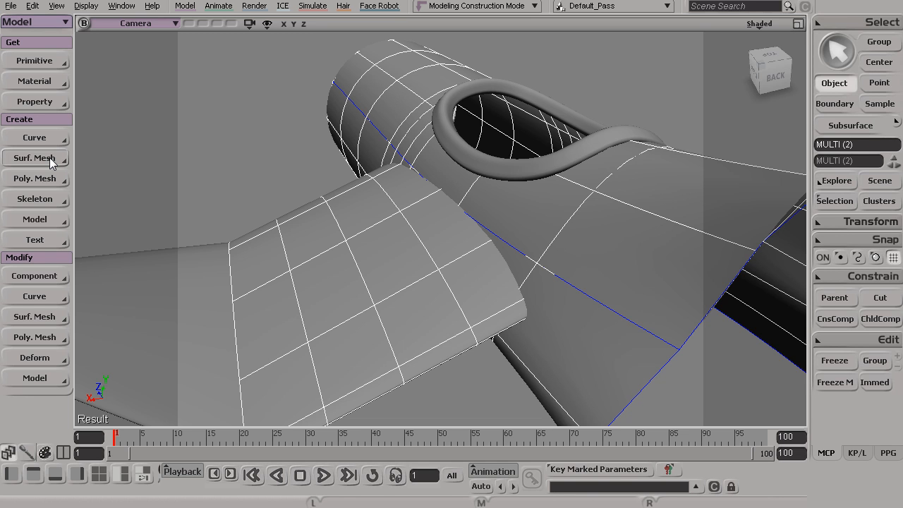
alt+drag(395, 193, 405, 198)
alt+right_drag(404, 197, 461, 222)
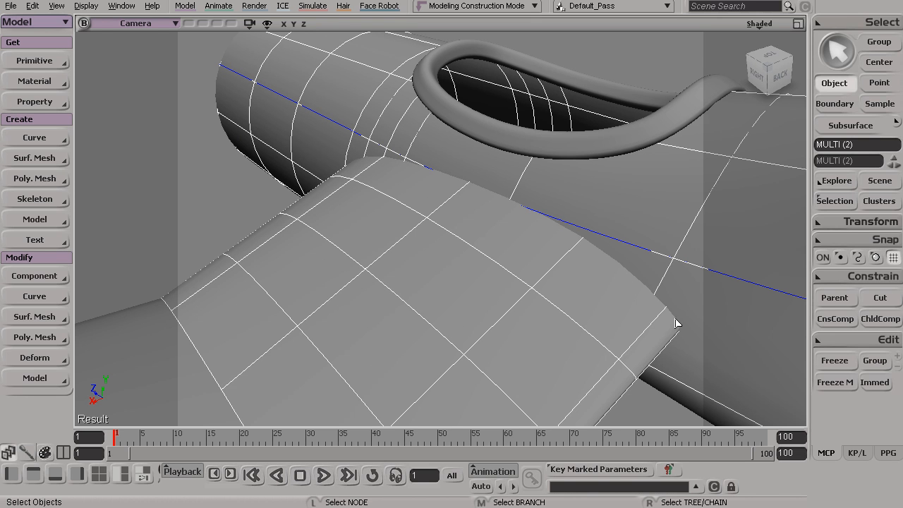
alt+drag(369, 208, 451, 185)
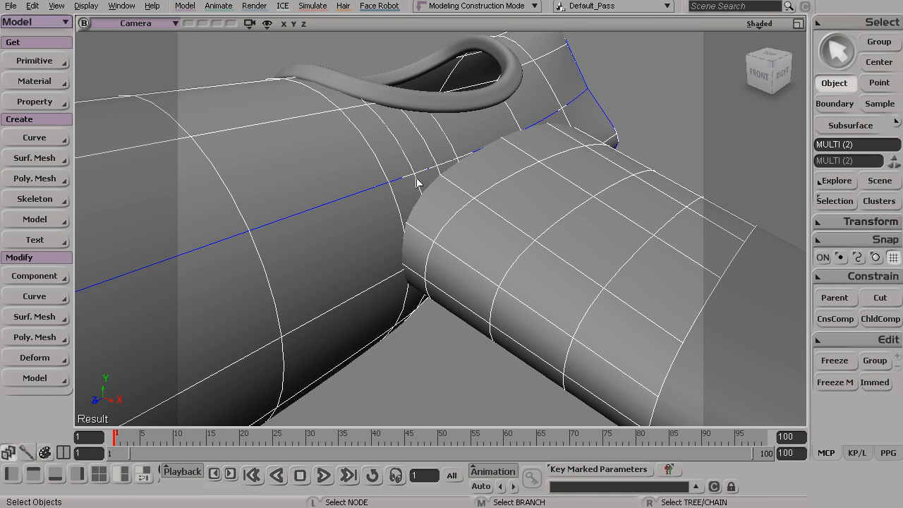
key(s)
drag(455, 230, 376, 225)
key(s)
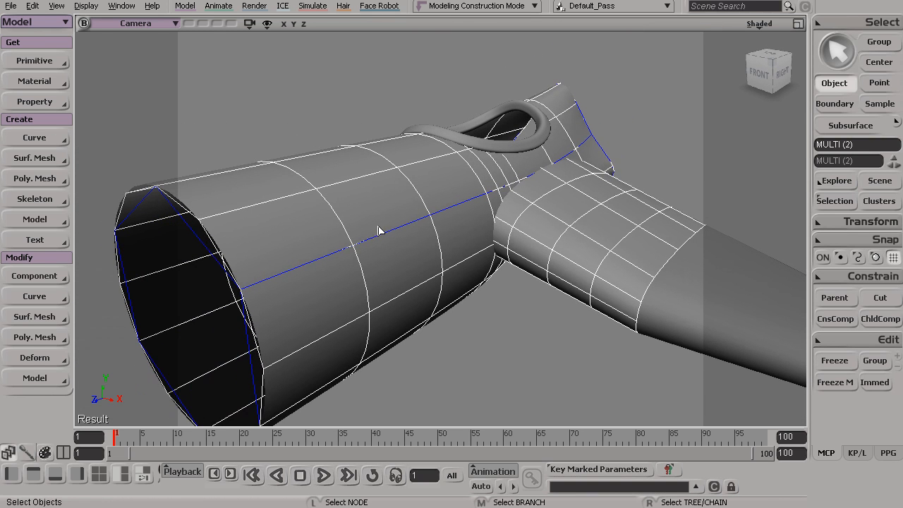
- Select only the fuselage and trace its blue seam line from the open end towards the tail
click(315, 270)
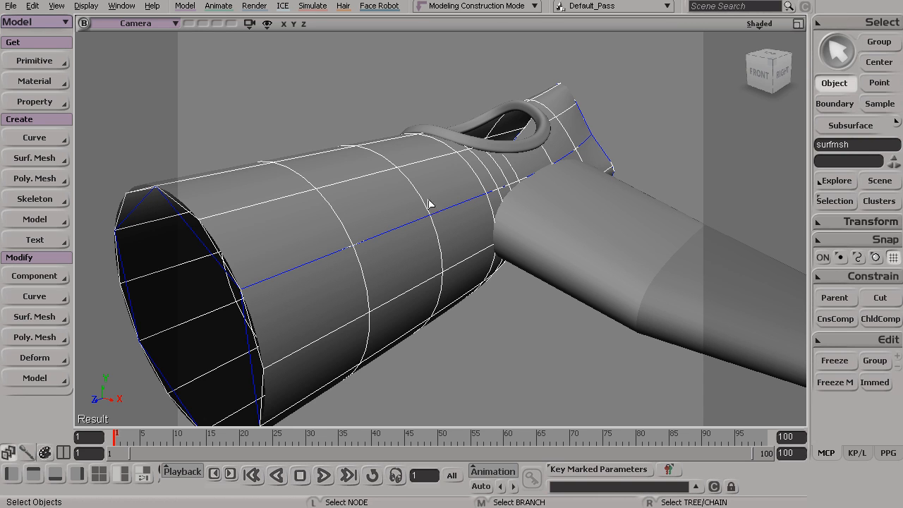
key(s)
right_drag(359, 276, 394, 244)
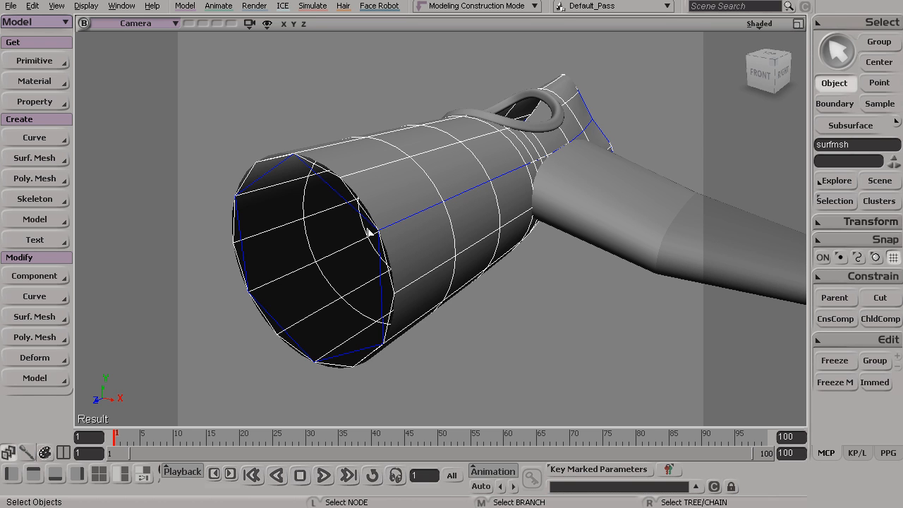
middle_drag(477, 163, 483, 247)
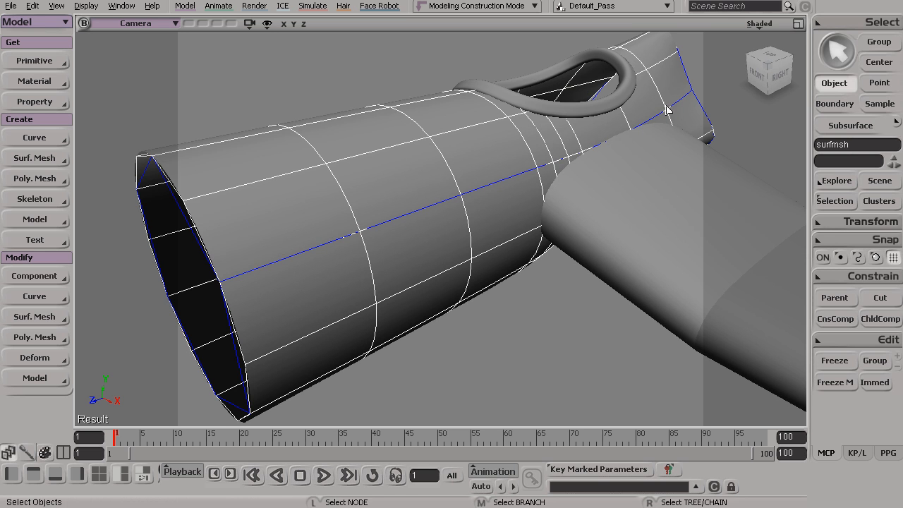
key(s)
middle_drag(540, 182, 516, 255)
right_drag(515, 255, 534, 298)
- Select the inner wing section and fuselage together and compare the seam at the wing root with the fuselage's opposite side
shift+click(533, 275)
key(s)
drag(493, 266, 435, 268)
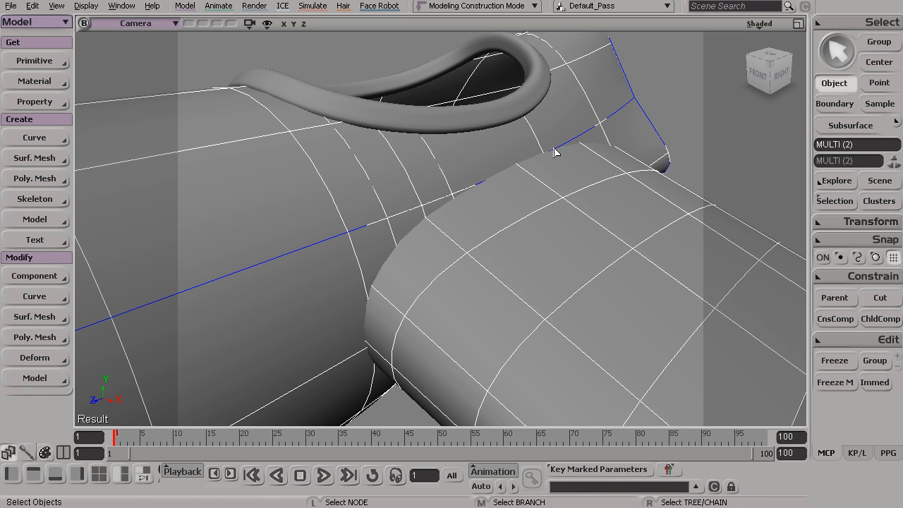
alt+drag(576, 143, 450, 167)
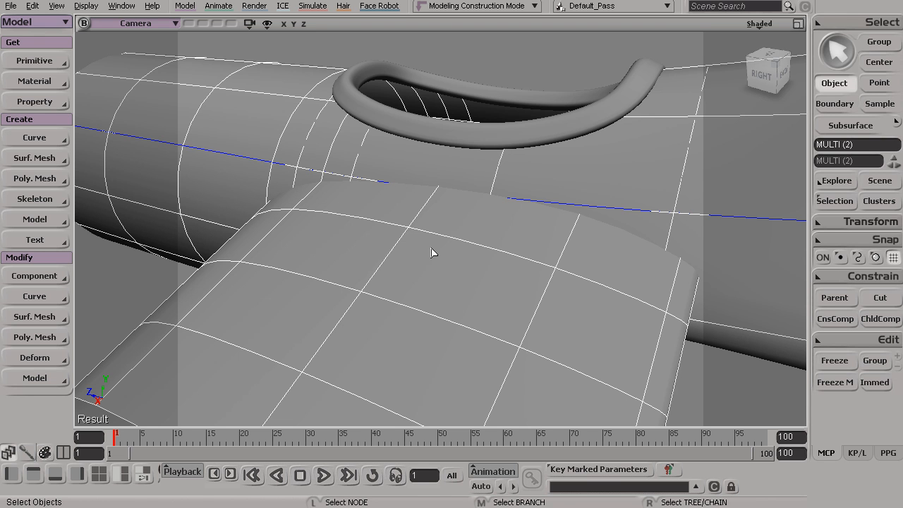
key(s)
drag(431, 252, 512, 229)
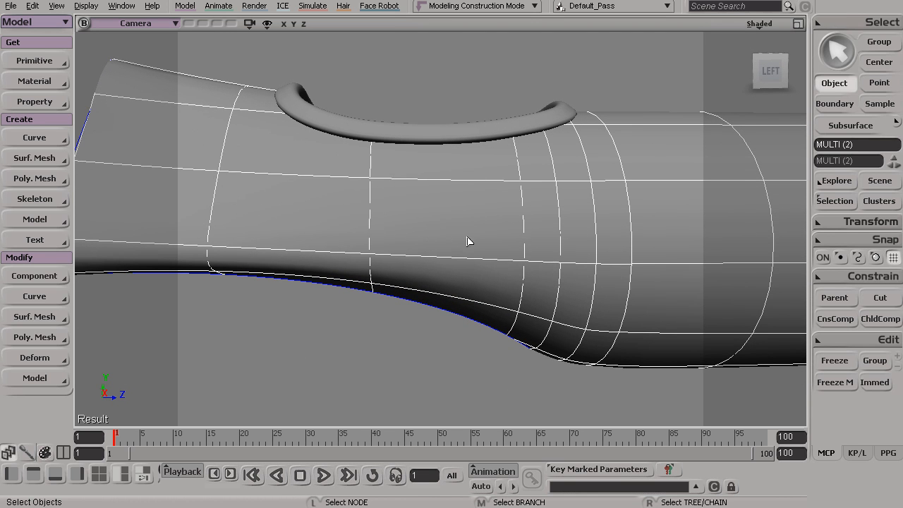
drag(622, 209, 521, 283)
- Mirror the inner wing section to the fuselage's other side with Duplicate Symmetry across the YZ plane (x=0)
click(595, 257)
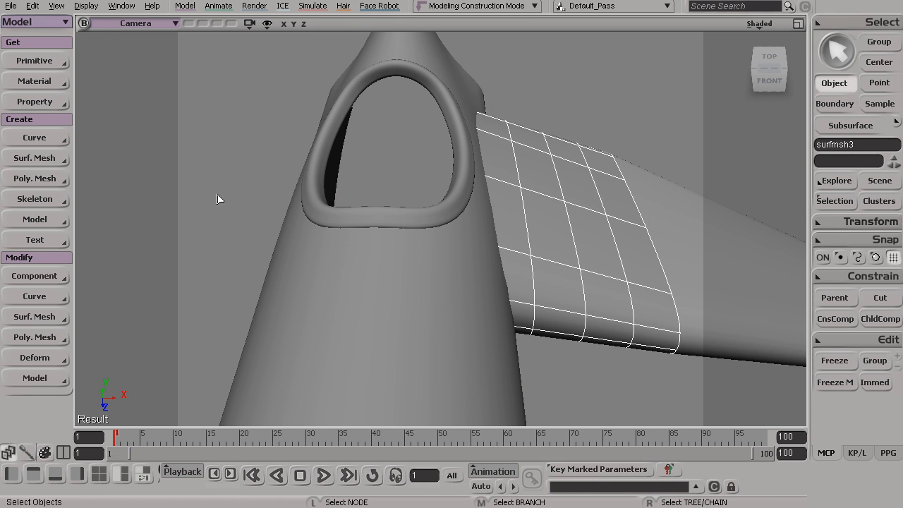
drag(223, 207, 315, 191)
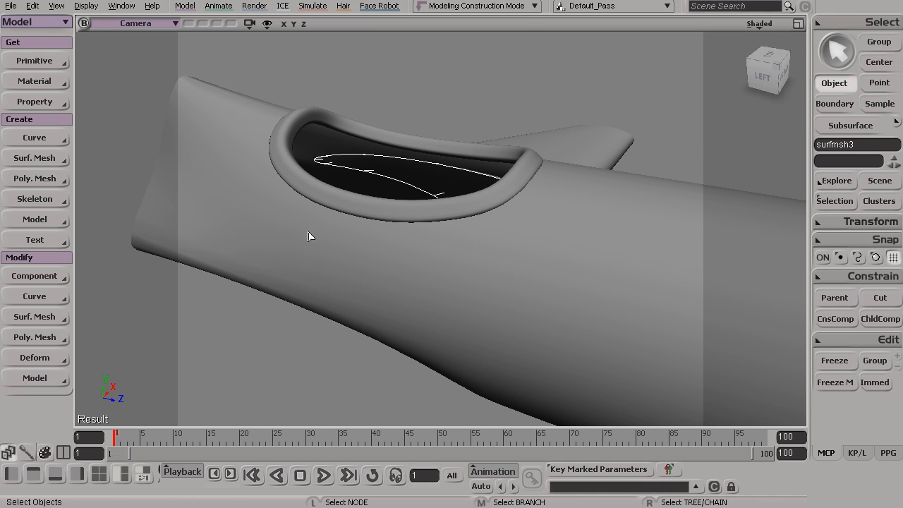
drag(316, 258, 409, 330)
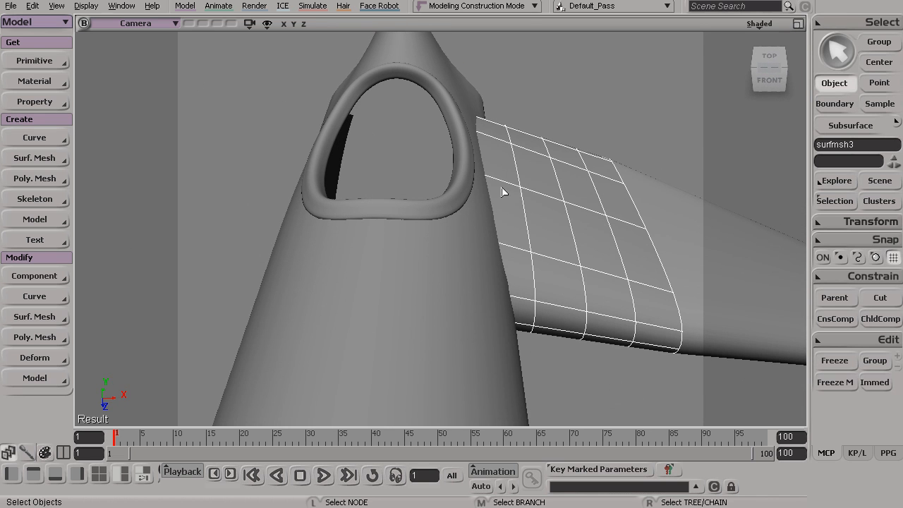
click(56, 6)
mouse_move(32, 7)
mouse_move(116, 131)
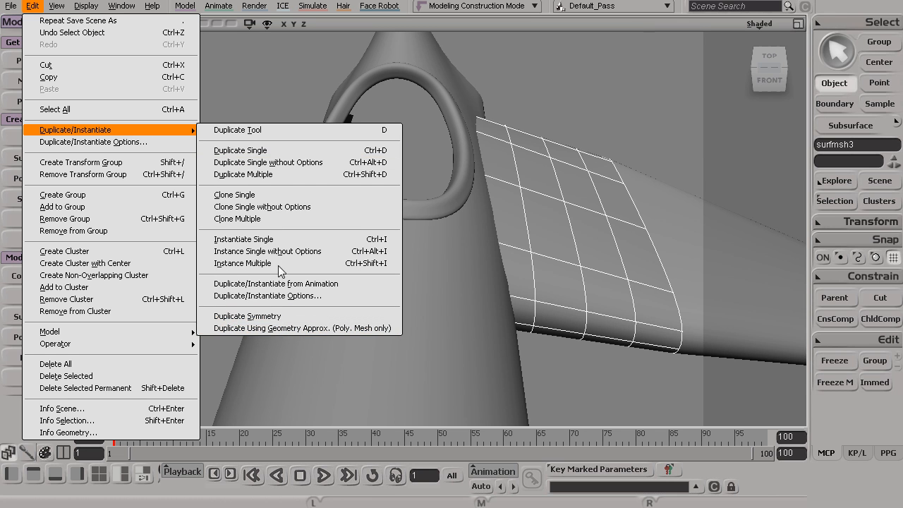
click(289, 321)
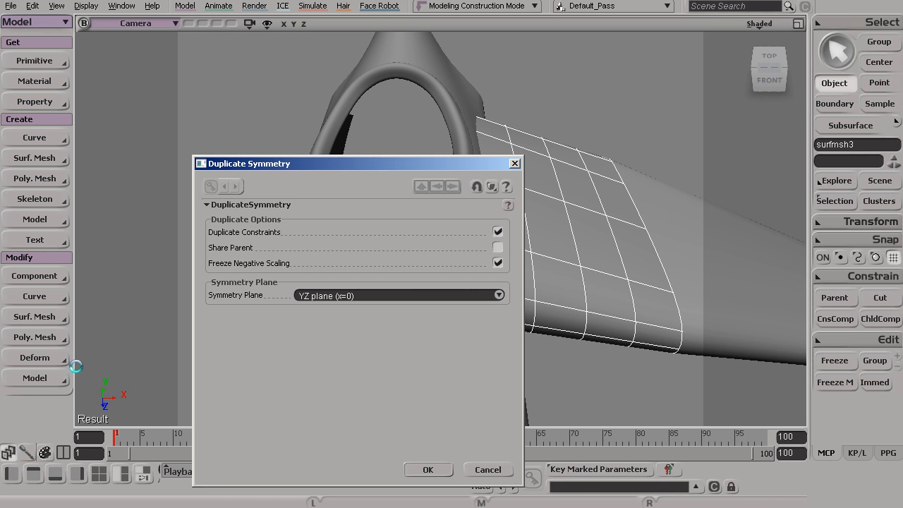
click(427, 469)
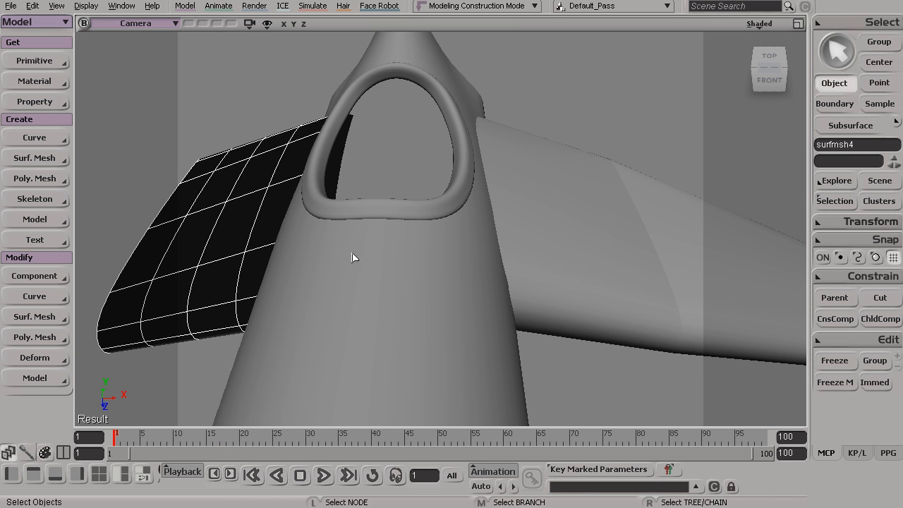
- Examine the mirrored wing section's outer and inner faces from several angles to check which way its normals point
key(s)
drag(308, 338, 413, 328)
key(s)
key(s)
drag(429, 258, 596, 315)
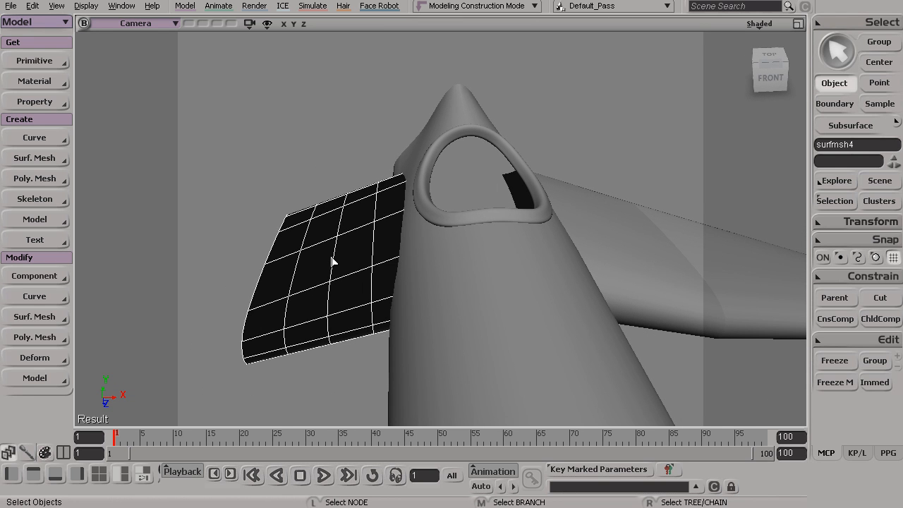
key(s)
drag(320, 292, 412, 244)
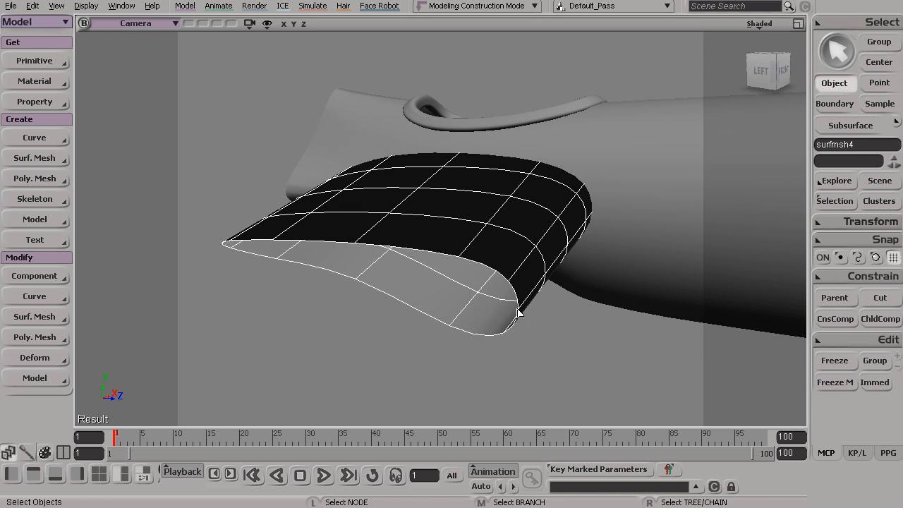
click(389, 373)
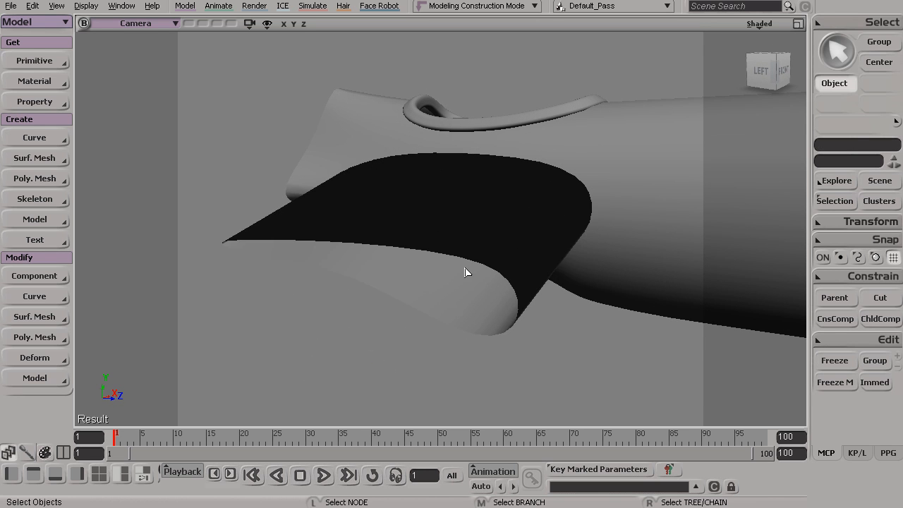
click(447, 298)
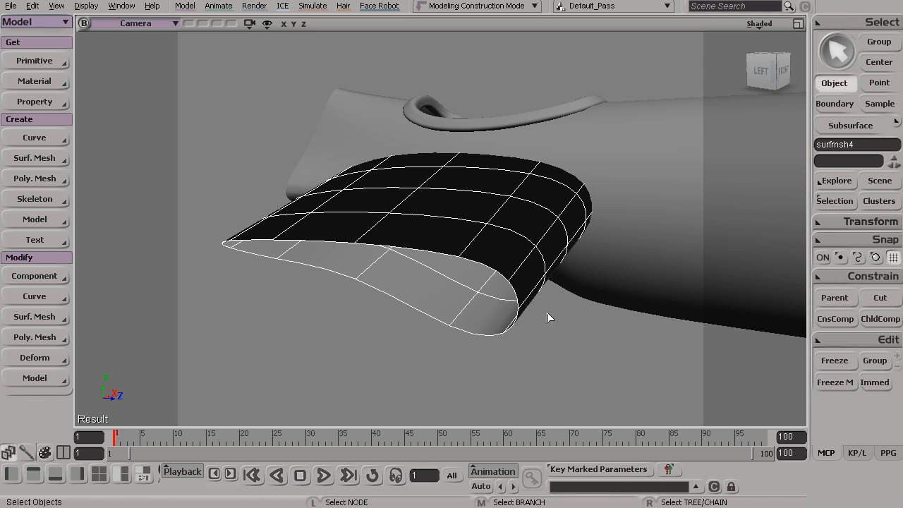
click(531, 351)
key(s)
drag(456, 291, 390, 322)
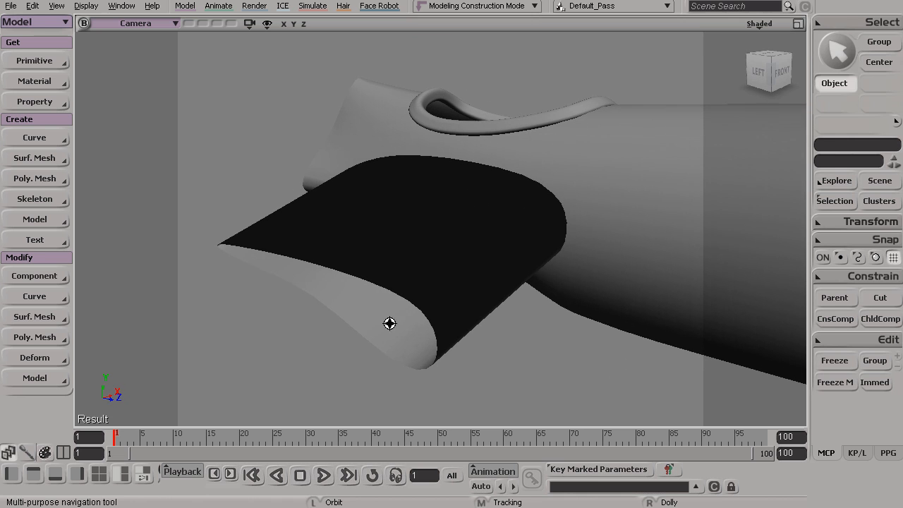
- Invert the normals of the mirrored wing section
click(438, 311)
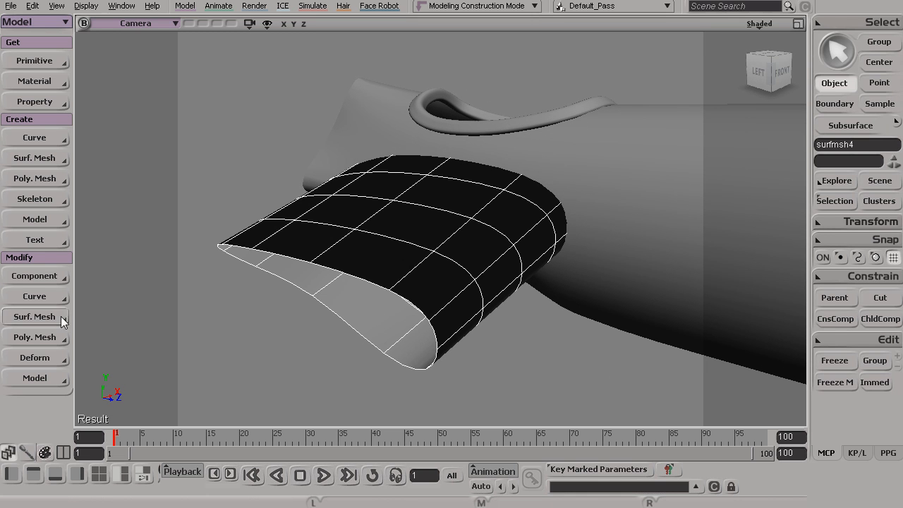
click(42, 317)
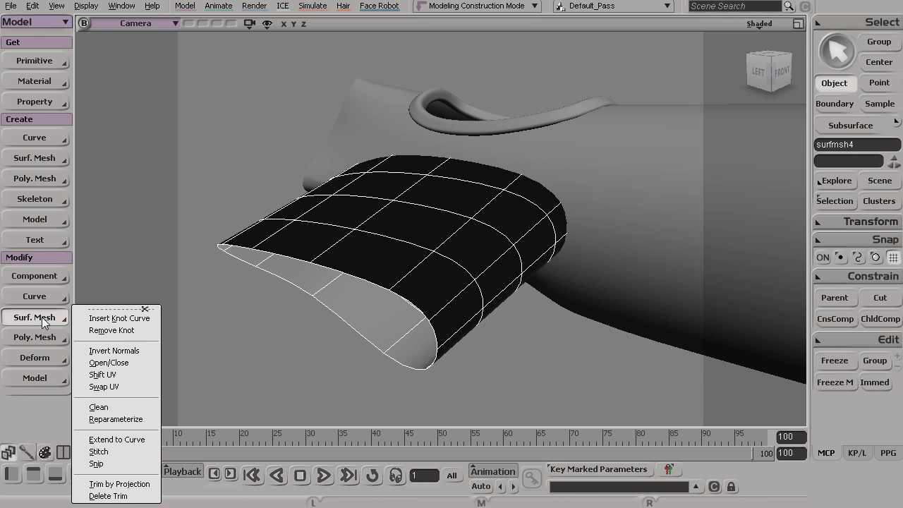
click(149, 350)
click(325, 113)
key(s)
drag(433, 237, 485, 269)
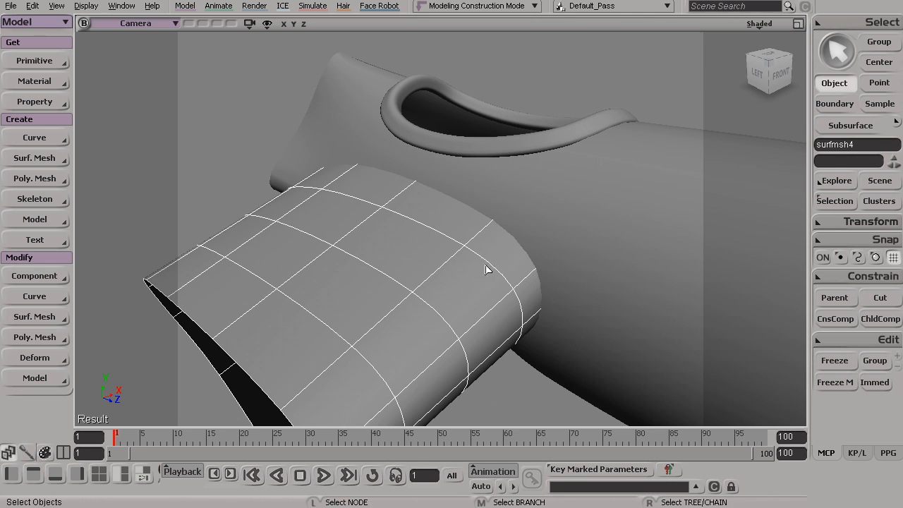
- Create a curve where the mirrored wing section meets the fuselage, using Intersect Surfaces on both surfaces
shift+click(542, 246)
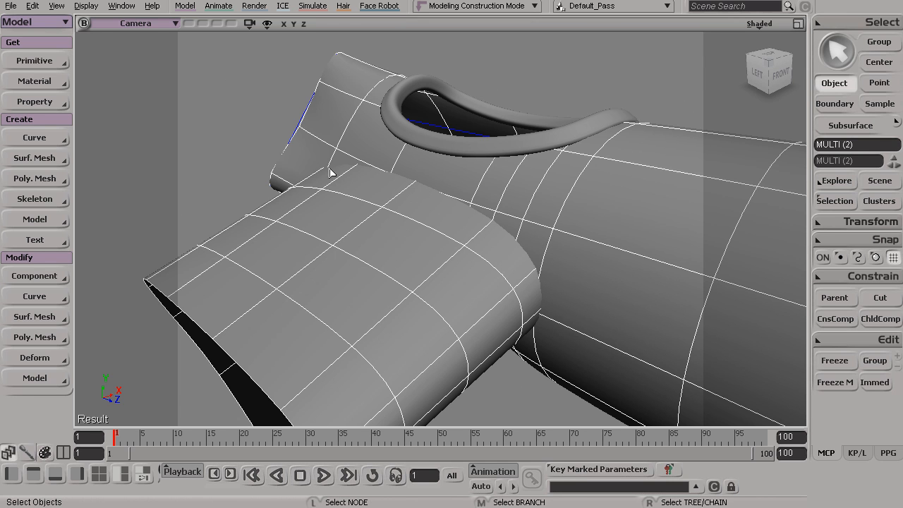
click(392, 242)
shift+click(501, 241)
key(s)
drag(449, 252, 433, 234)
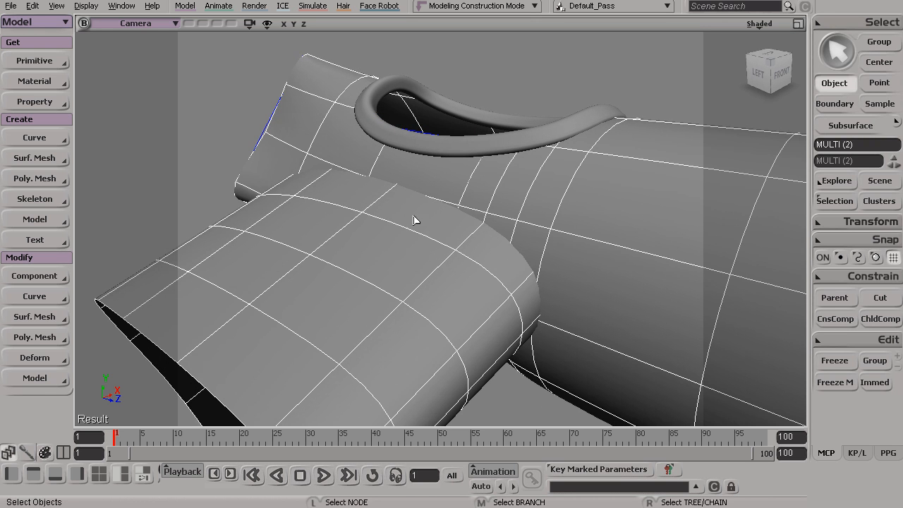
click(33, 138)
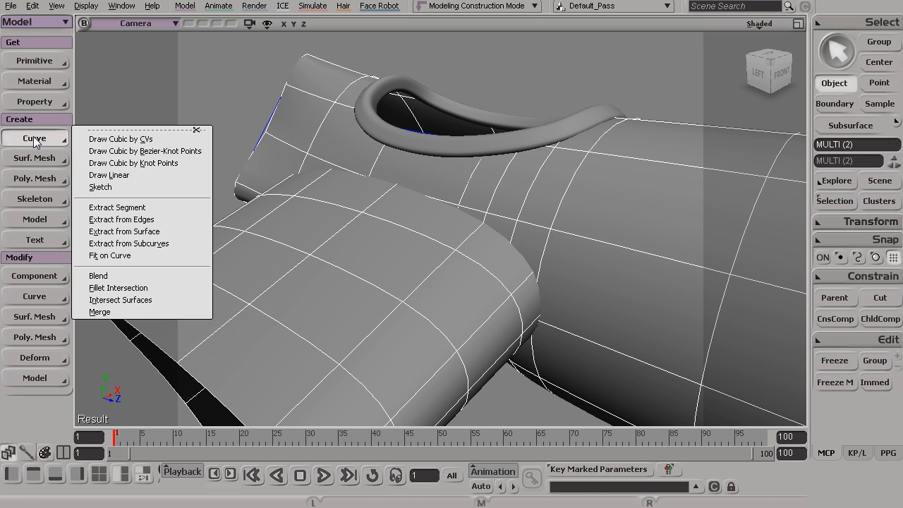
click(162, 299)
key(s)
drag(451, 306, 587, 265)
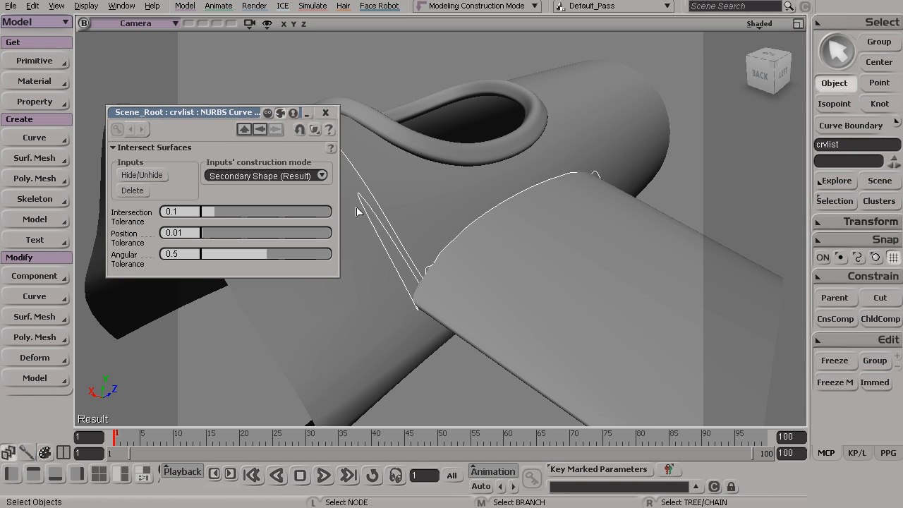
drag(368, 259, 477, 327)
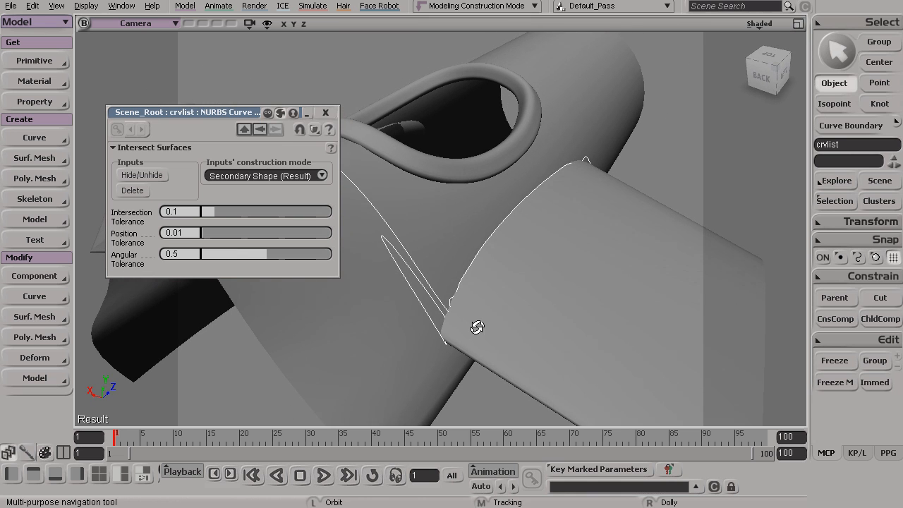
- Try lowering the intersection curve's Intersection Tolerance to 0.049 and further down to 0.011
click(186, 211)
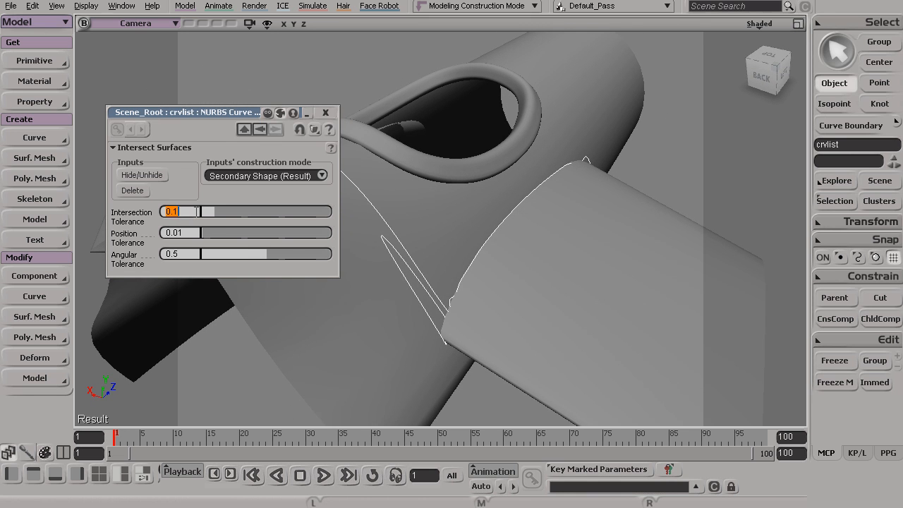
text(0.049)
key(Return)
drag(208, 211, 204, 212)
drag(204, 212, 203, 213)
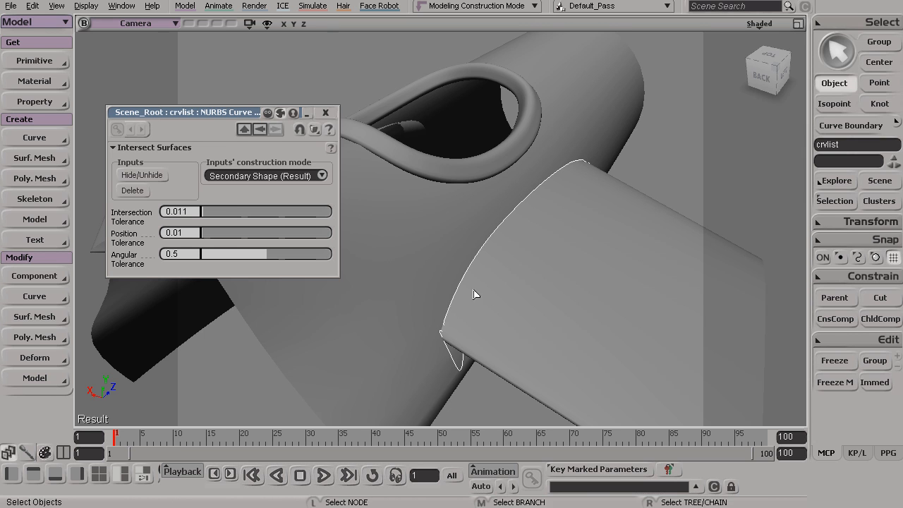
- Turn on XRay display in the camera view so the whole intersection curve can be seen through the wing
click(765, 22)
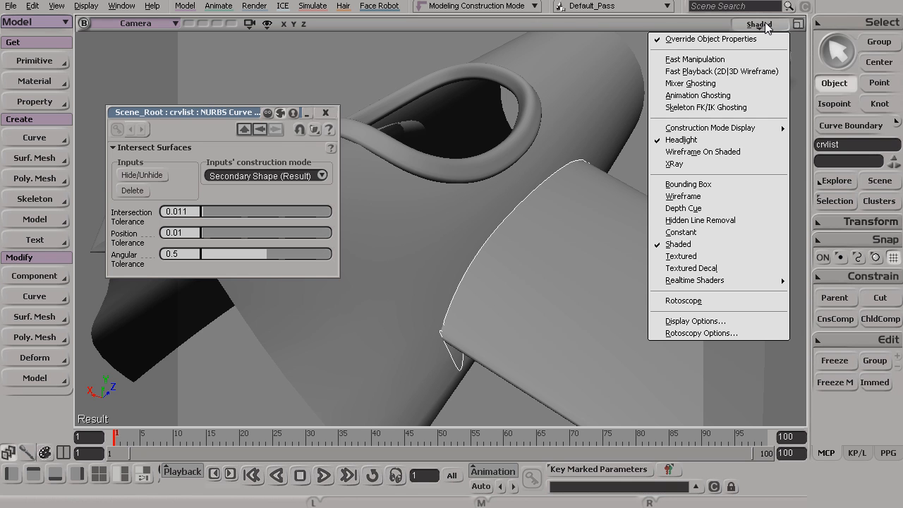
click(699, 164)
key(s)
drag(559, 242, 556, 268)
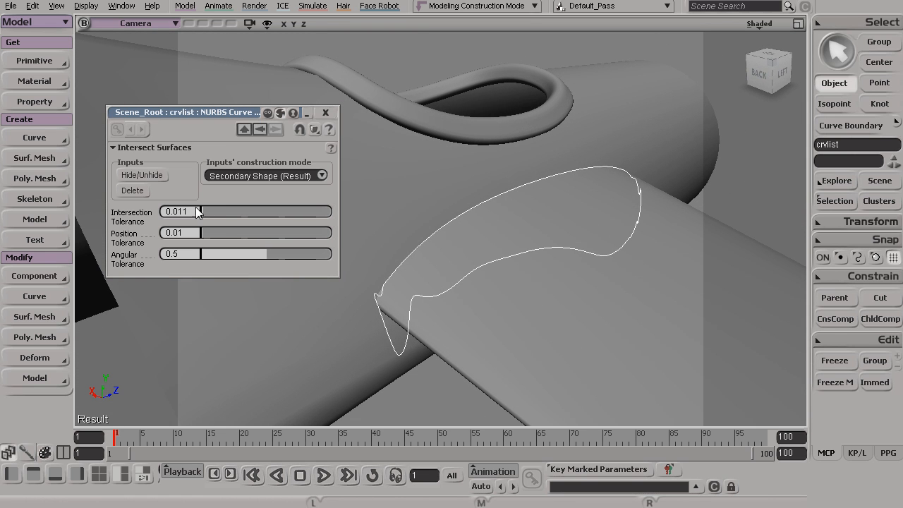
- Set both the Intersection Tolerance and the Position Tolerance of the intersection curve to 0.001
drag(203, 209, 201, 211)
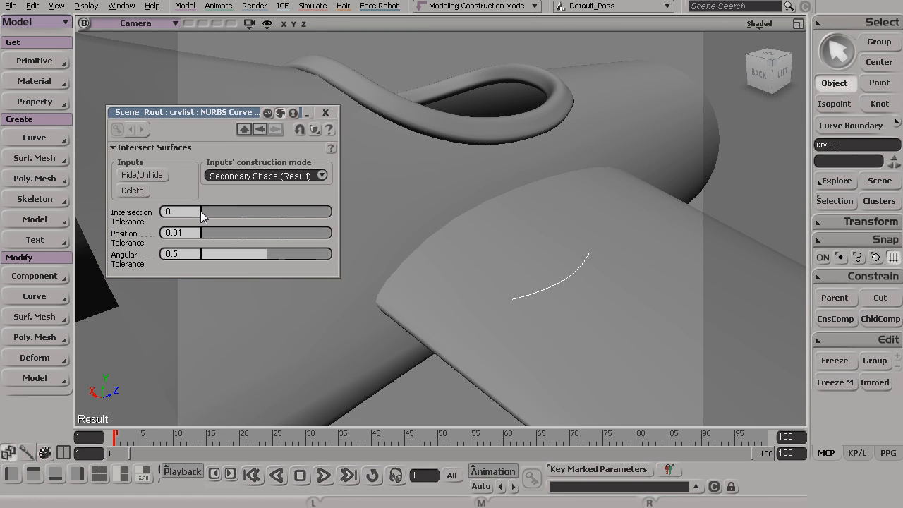
click(184, 211)
text(.001)
key(Return)
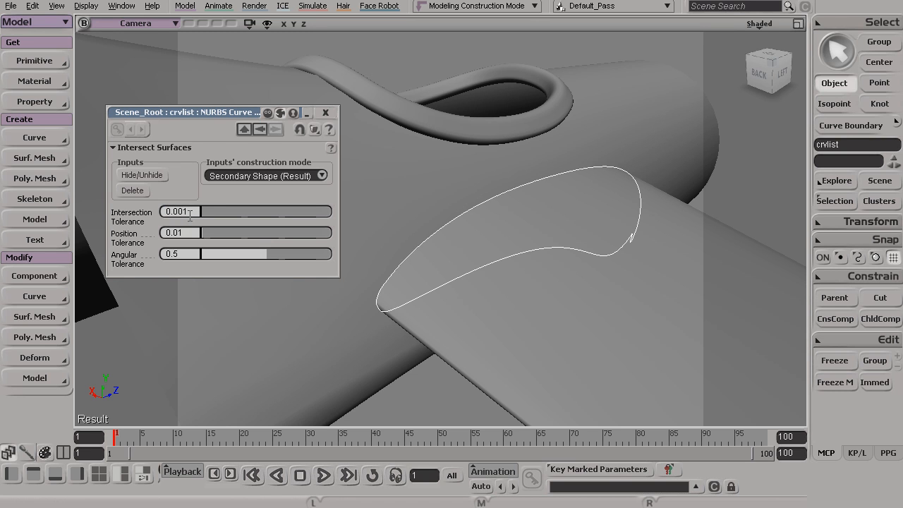
click(188, 235)
text(.001)
key(Return)
key(s)
drag(585, 243, 573, 258)
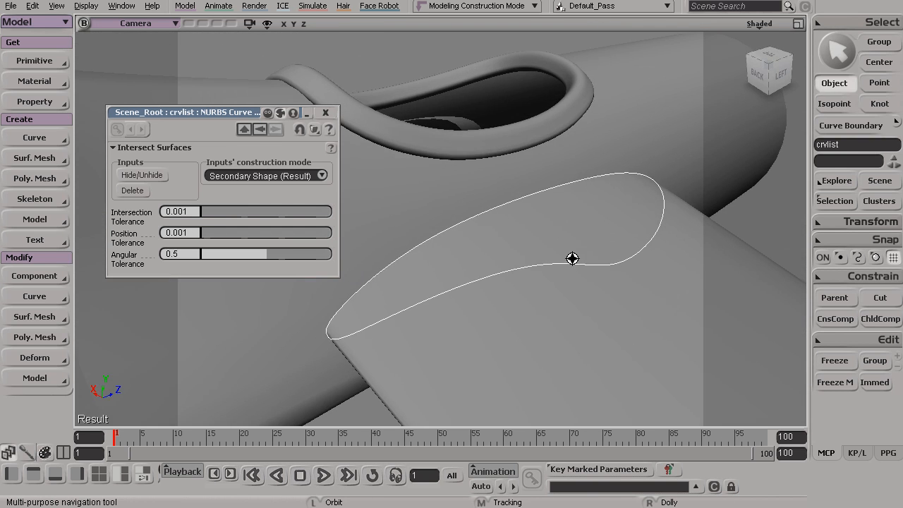
- Examine the intersection curve's shape and the distribution of its points around the wing root from several angles
key(t)
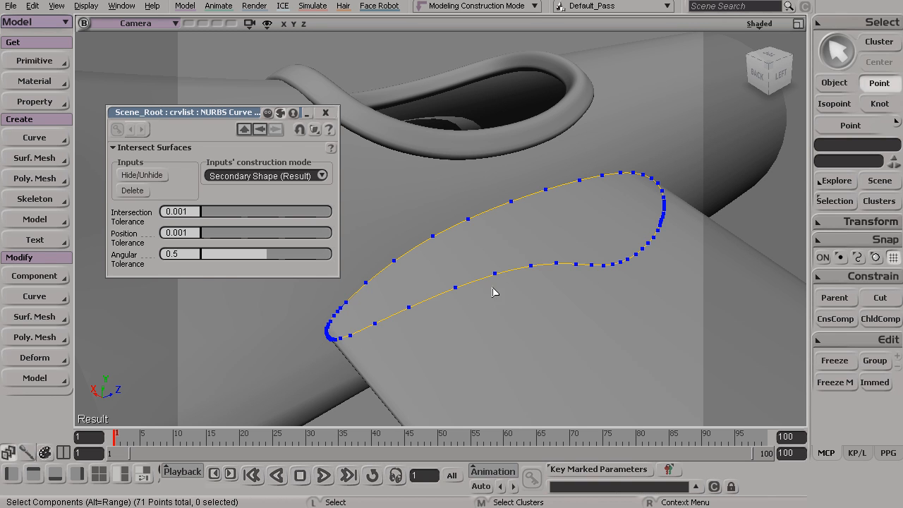
key(space)
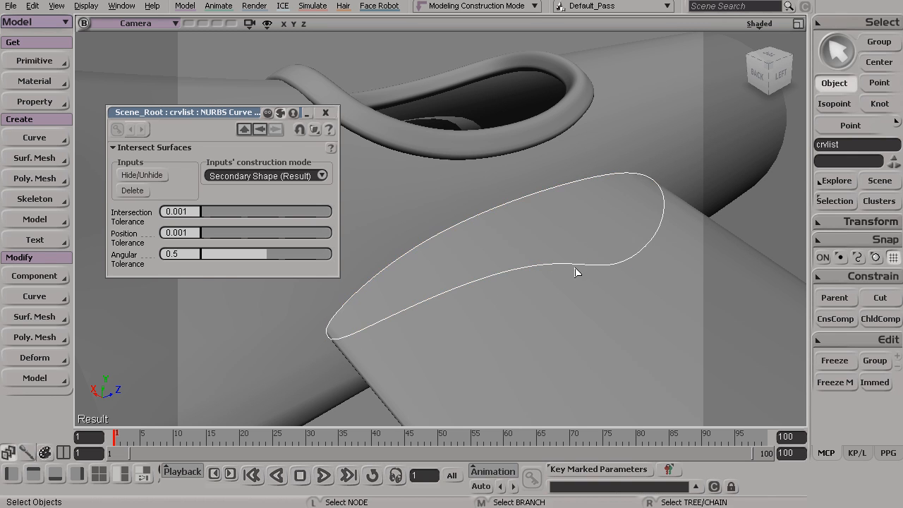
key(s)
drag(512, 282, 484, 256)
click(325, 112)
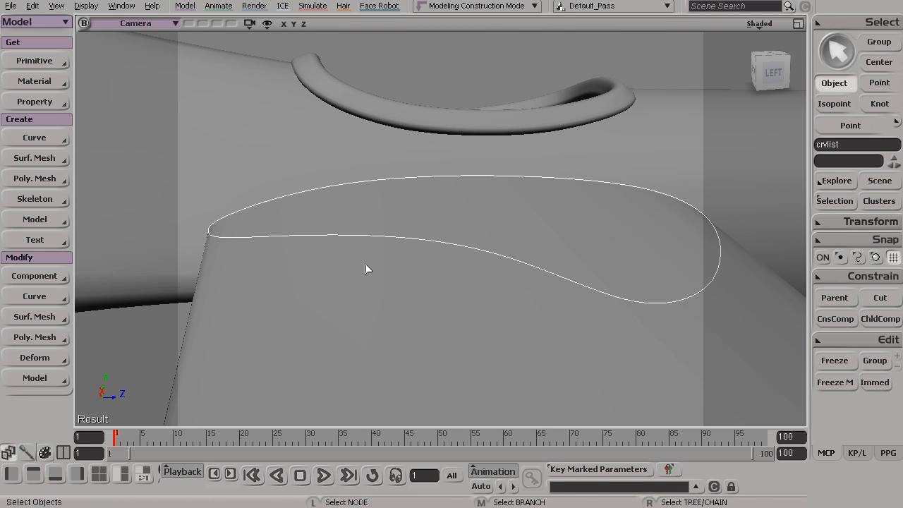
key(s)
mouse_move(371, 280)
mouse_down()
mouse_move(403, 282)
mouse_move(353, 270)
mouse_move(392, 281)
mouse_move(377, 272)
mouse_up()
key(space)
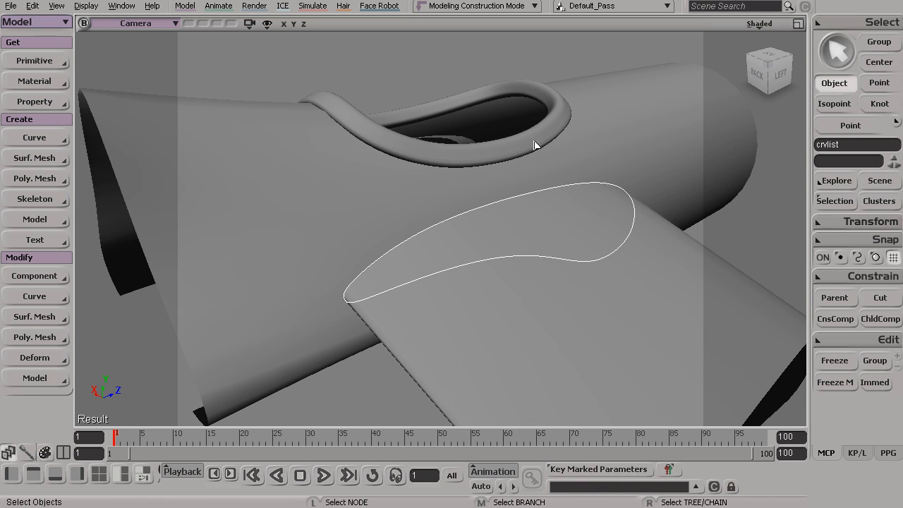
alt+drag(426, 225, 428, 221)
alt+right_drag(428, 221, 440, 239)
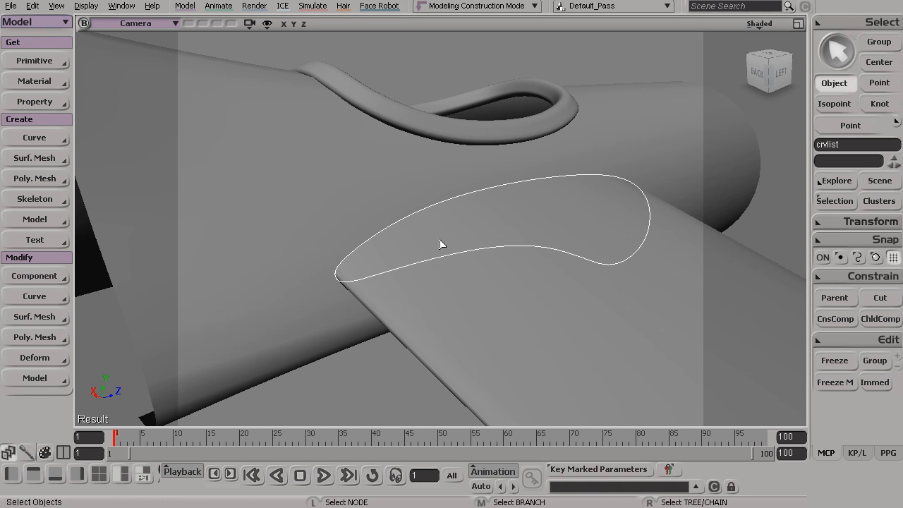
key(t)
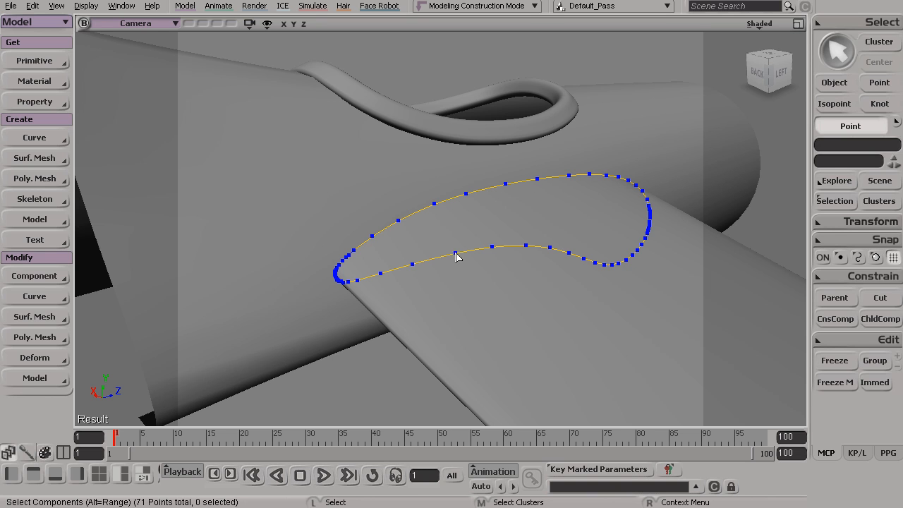
mouse_move(423, 248)
alt+mouse_down()
mouse_move(367, 238)
mouse_move(445, 240)
mouse_move(433, 252)
mouse_move(454, 260)
mouse_move(426, 260)
alt+mouse_up()
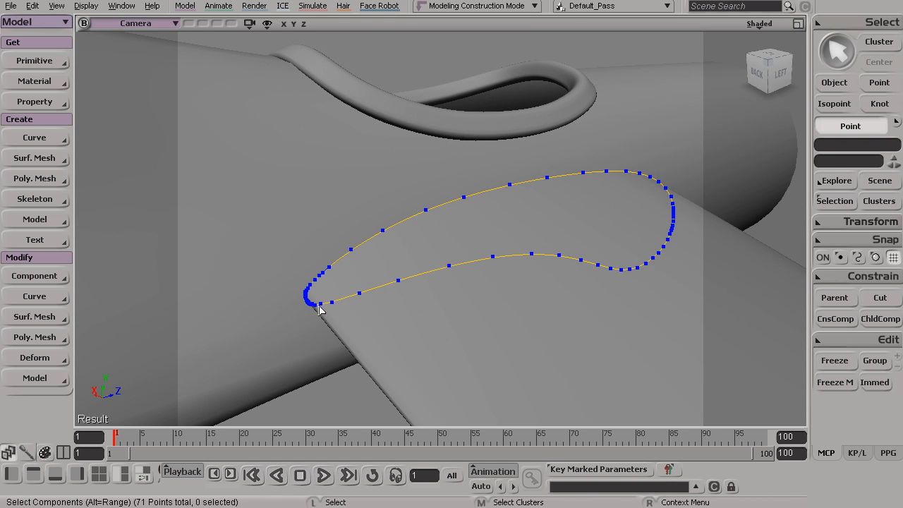
key(space)
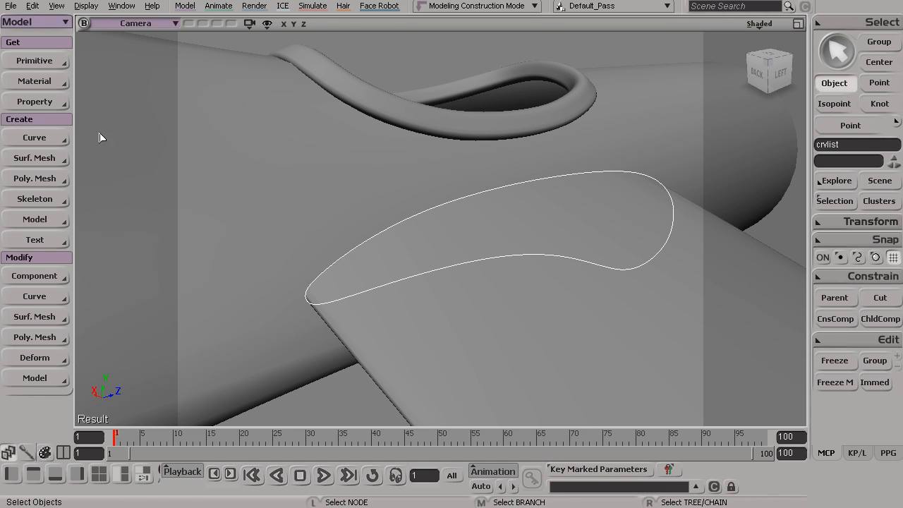
- Create a simpler cubic curve from the intersection curve with Fit on Curve, using 22 subdivisions
click(25, 138)
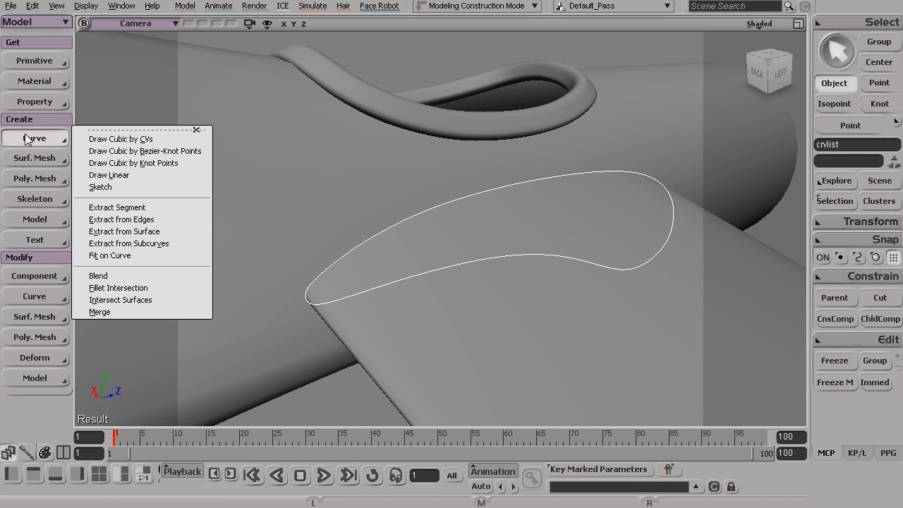
click(161, 254)
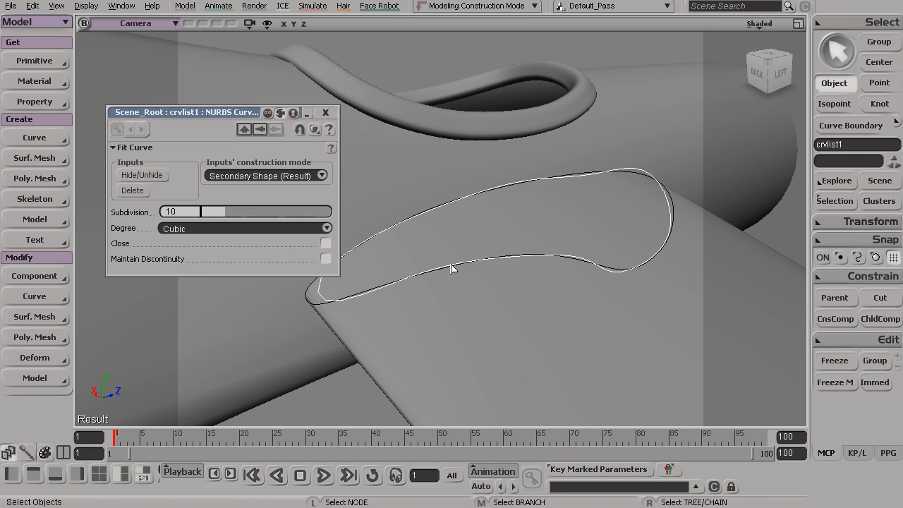
drag(232, 113, 221, 98)
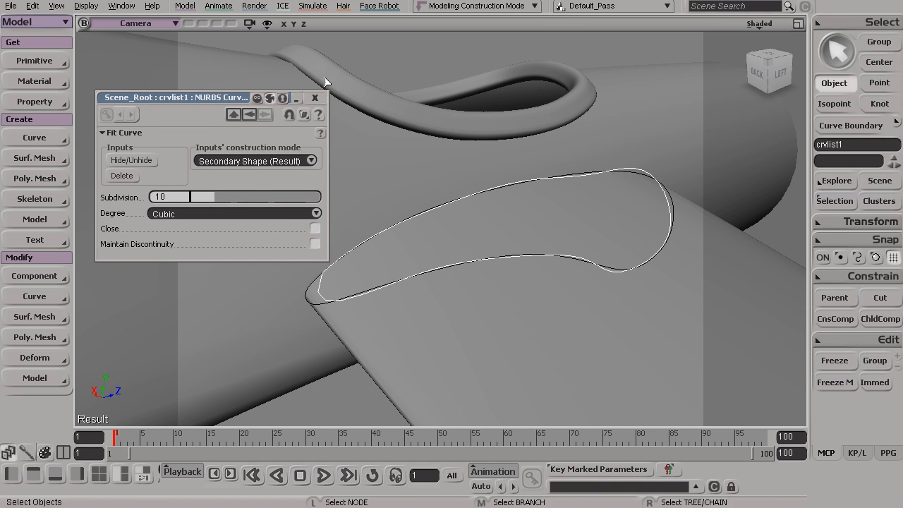
key(s)
drag(533, 146, 534, 162)
key(t)
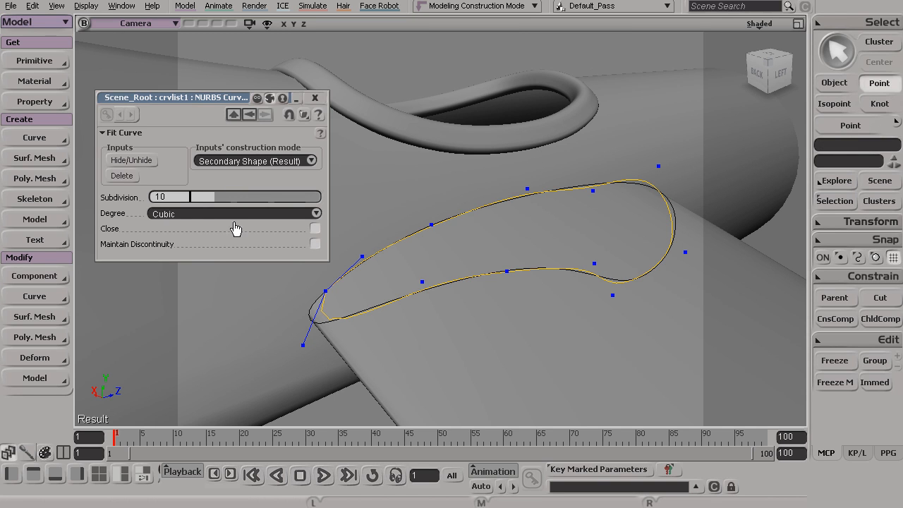
drag(211, 195, 246, 202)
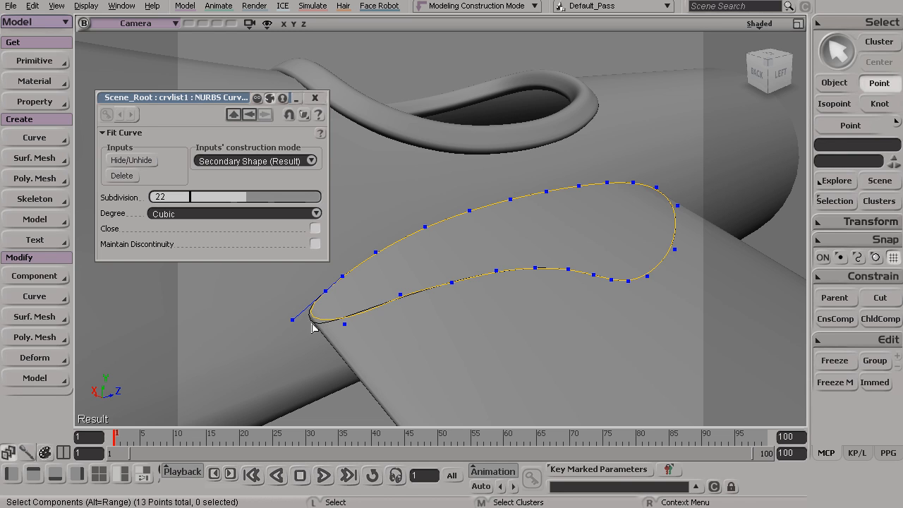
- Delete the fitted curve's input curve and return to object selection
click(121, 176)
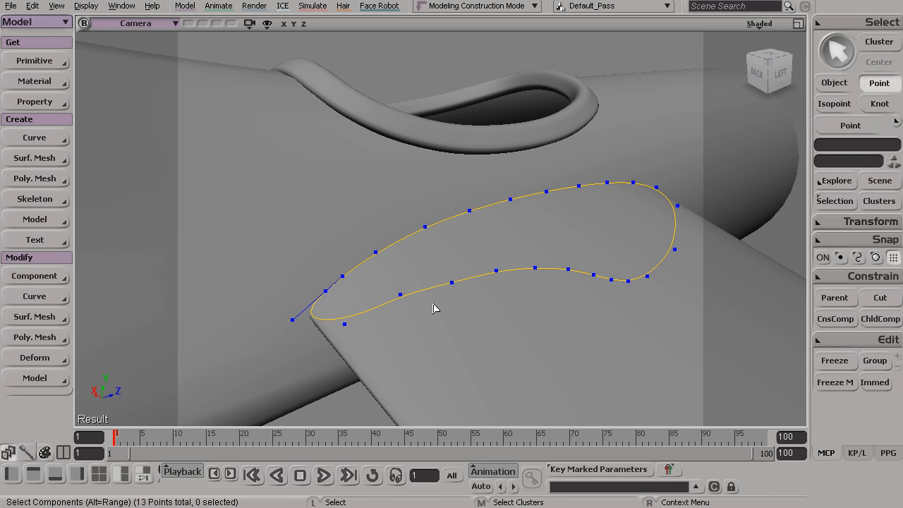
key(space)
key(s)
mouse_move(387, 317)
mouse_down()
mouse_move(410, 291)
mouse_move(463, 289)
mouse_move(365, 294)
mouse_move(383, 311)
mouse_move(304, 292)
mouse_move(418, 308)
mouse_move(385, 312)
mouse_up()
key(s)
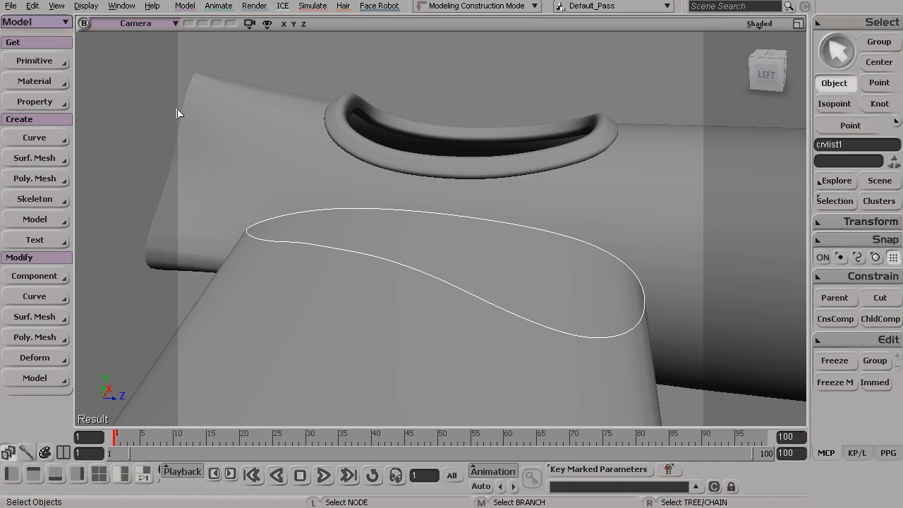
- Add a primitive circle curve with radius 4 and 16 subdivisions to the scene
click(37, 61)
mouse_move(130, 86)
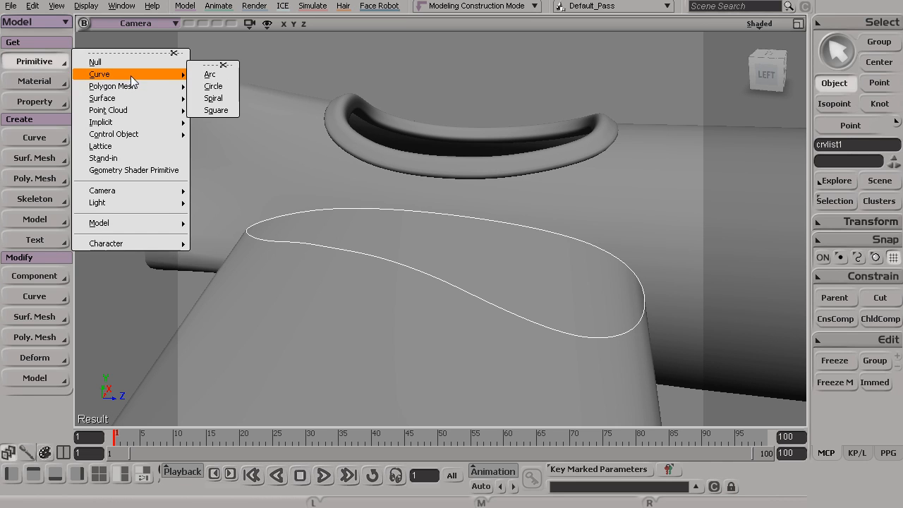
click(216, 84)
middle_drag(555, 219, 540, 238)
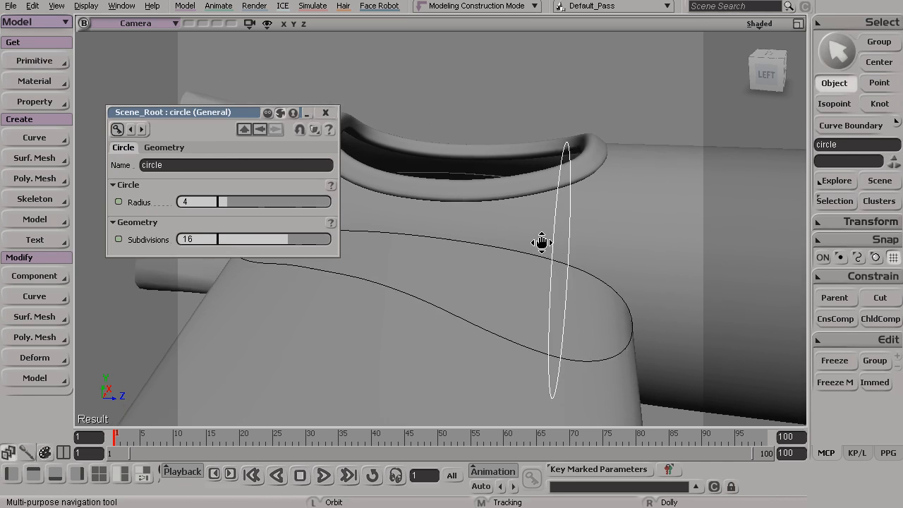
right_drag(540, 238, 435, 195)
click(325, 113)
- Move the circle upward until it stands clear above the fuselage near the cockpit opening
right_drag(338, 125, 483, 195)
key(v)
drag(531, 169, 536, 36)
key(s)
right_drag(521, 203, 546, 223)
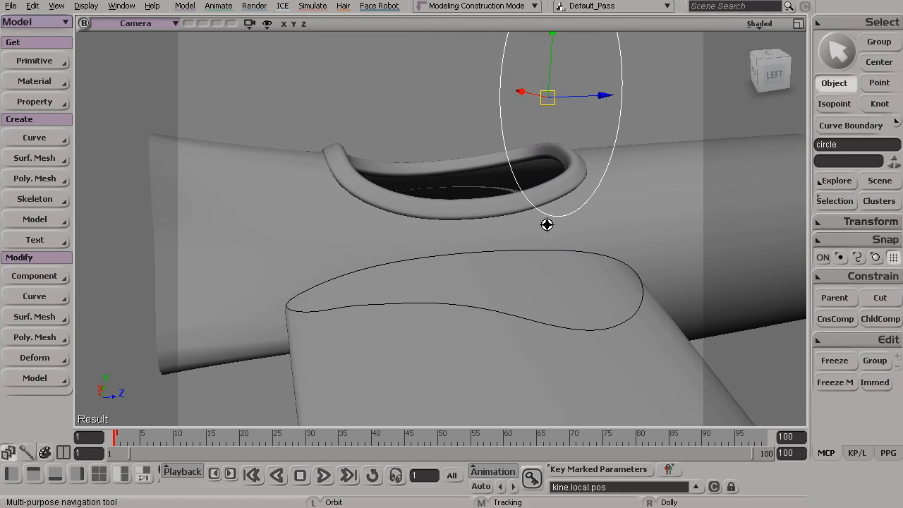
key(space)
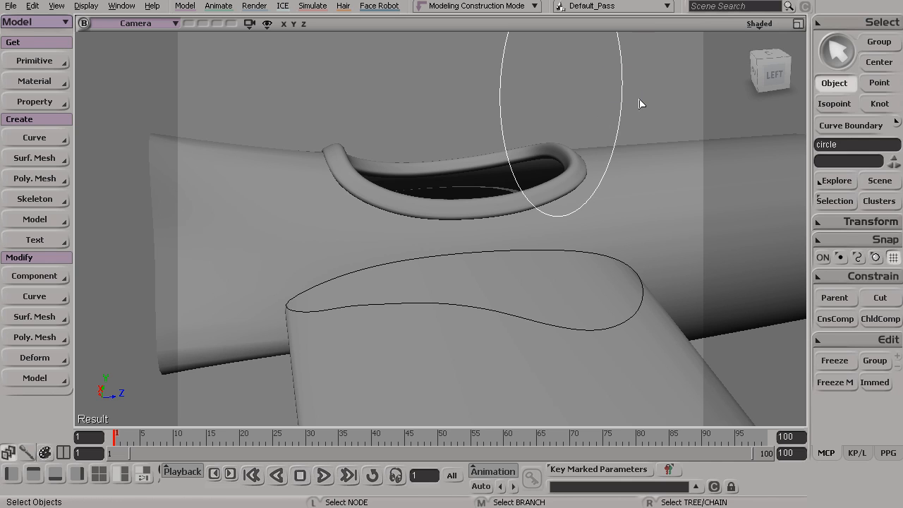
- Extrude the circle along the fitted wing root curve with Extrusion Along Curve
click(29, 156)
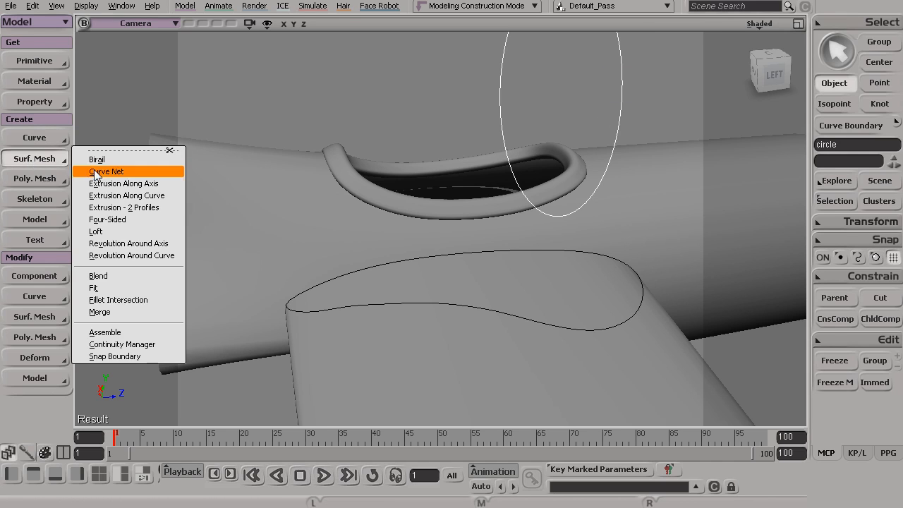
click(125, 198)
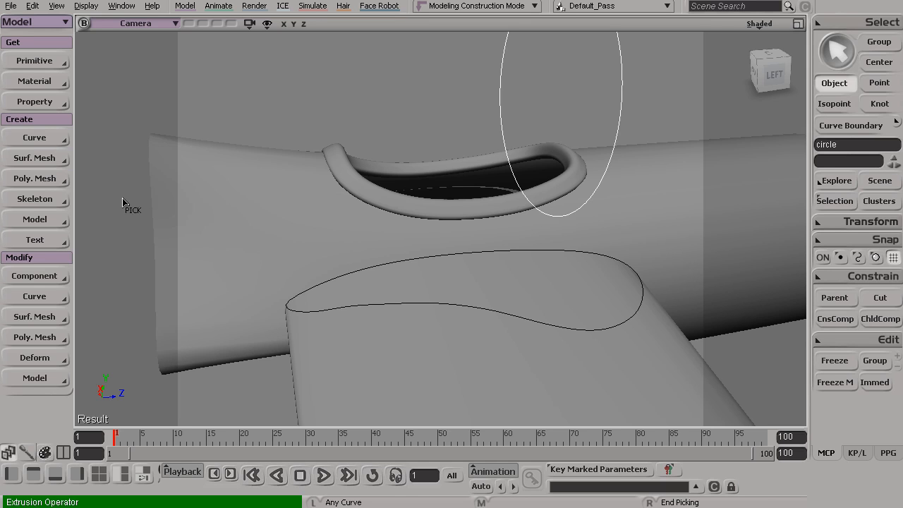
click(358, 275)
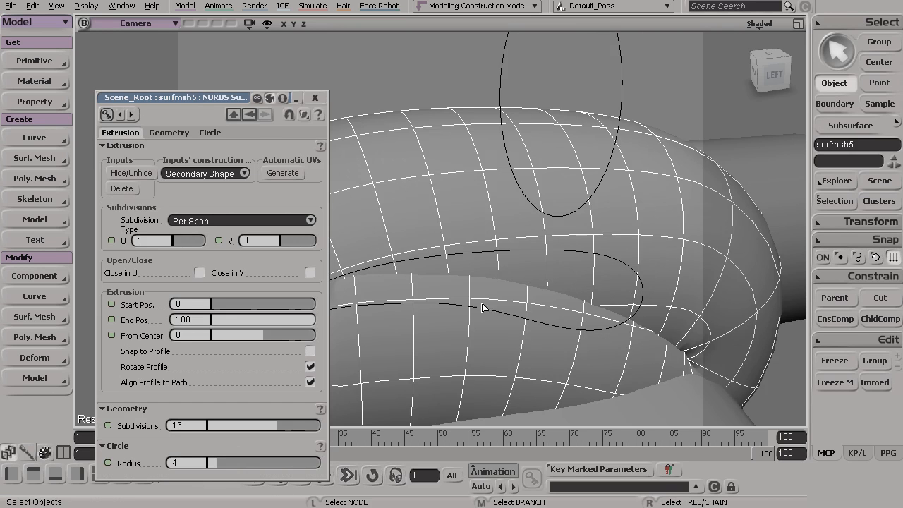
alt+middle_drag(519, 308, 538, 322)
alt+right_drag(538, 322, 498, 317)
alt+drag(498, 317, 503, 290)
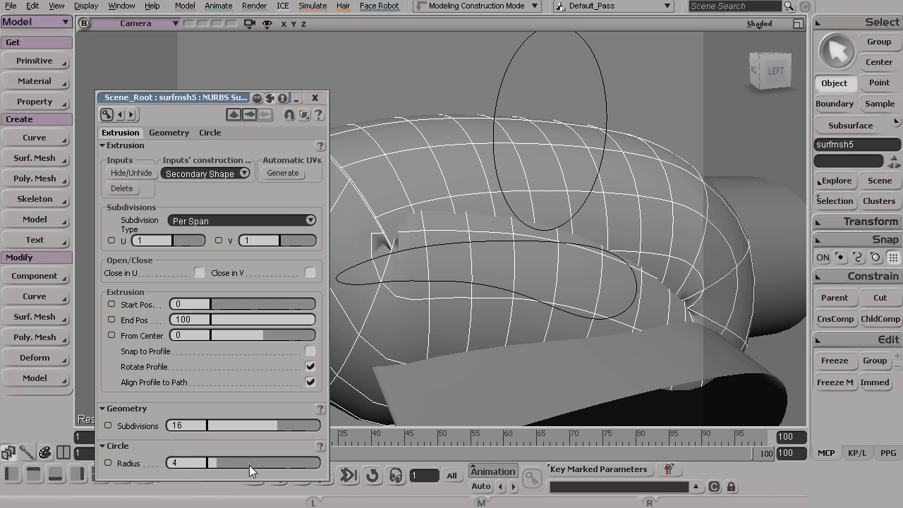
- Reduce the profile circle's radius to 0.25 so the extrusion becomes a thin tube along the wing root
drag(215, 465, 209, 466)
click(200, 463)
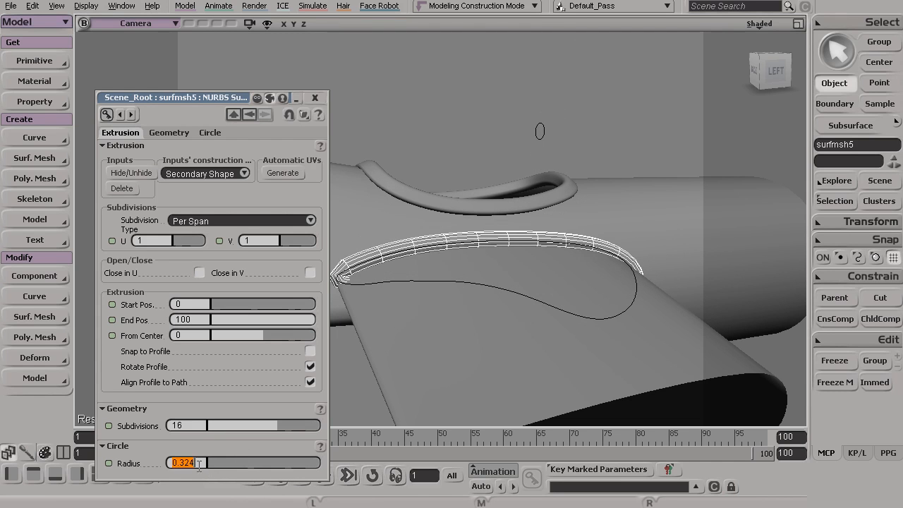
text(.3)
key(Return)
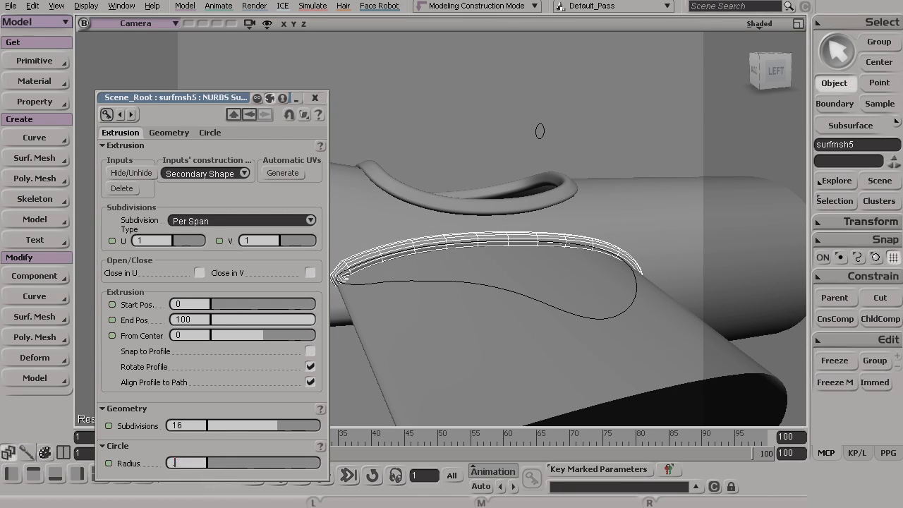
key(Return)
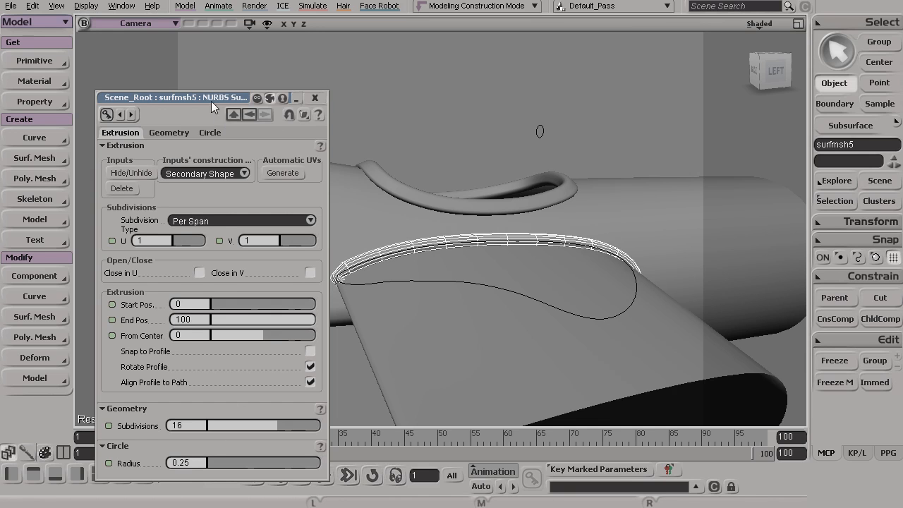
- Toggle Close in V on the extrusion to compare the open and closed tube at the wing's trailing edge
drag(206, 90, 205, 80)
key(s)
drag(409, 191, 447, 228)
right_drag(447, 228, 489, 280)
drag(490, 280, 554, 243)
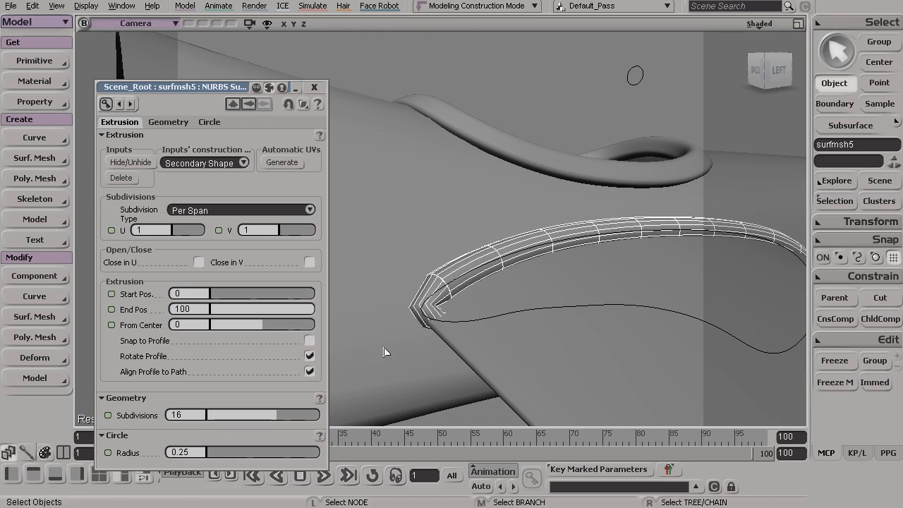
click(309, 263)
click(310, 262)
click(309, 263)
click(310, 262)
- Enable Close in V for the extruded tube and close its properties
key(s)
middle_drag(413, 295, 428, 287)
right_drag(429, 286, 524, 332)
middle_drag(524, 332, 519, 304)
right_drag(519, 304, 557, 328)
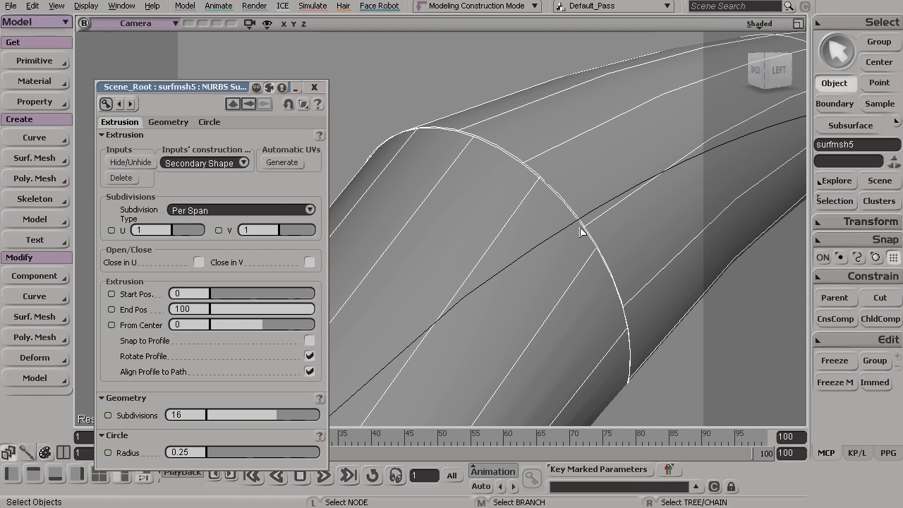
click(309, 262)
right_drag(500, 270, 357, 228)
drag(357, 228, 315, 260)
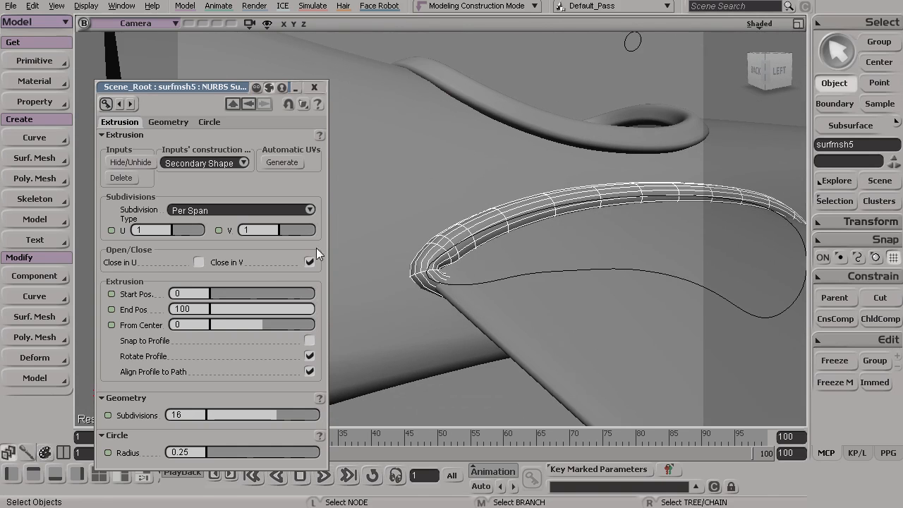
click(313, 86)
- Move the control point at the fitted curve's narrow trailing-edge end downward to adjust how the tube wraps around the wing
key(s)
drag(367, 180, 405, 282)
key(space)
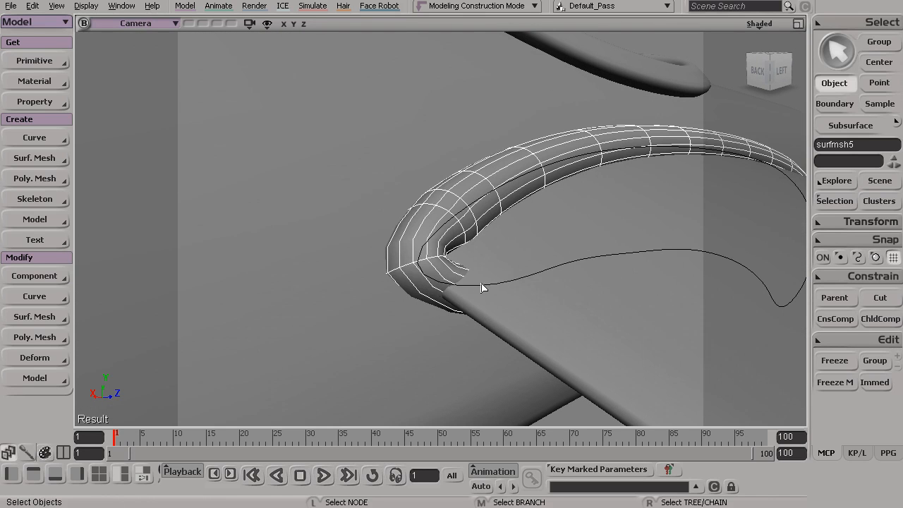
click(479, 286)
key(t)
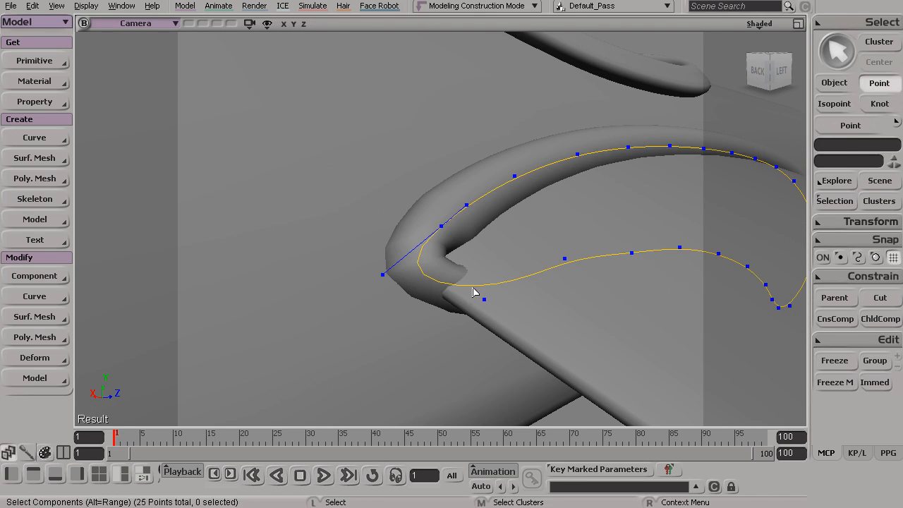
key(v)
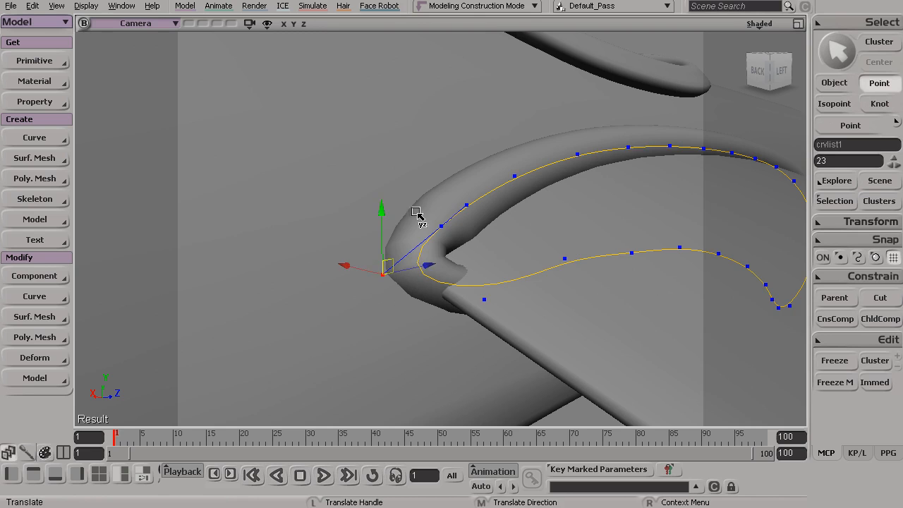
drag(380, 214, 375, 269)
drag(423, 303, 413, 308)
- Shift points 11 and 12 at the curve's rounded leading-edge end slightly along the global Z axis, and return to object selection
key(s)
drag(447, 219, 421, 272)
key(s)
drag(544, 266, 590, 226)
drag(634, 167, 583, 296)
key(s)
drag(658, 233, 568, 282)
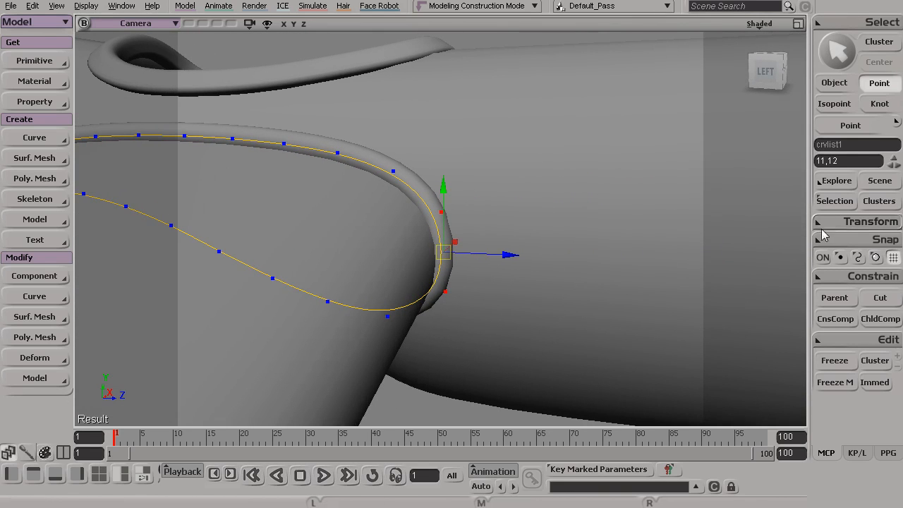
click(819, 222)
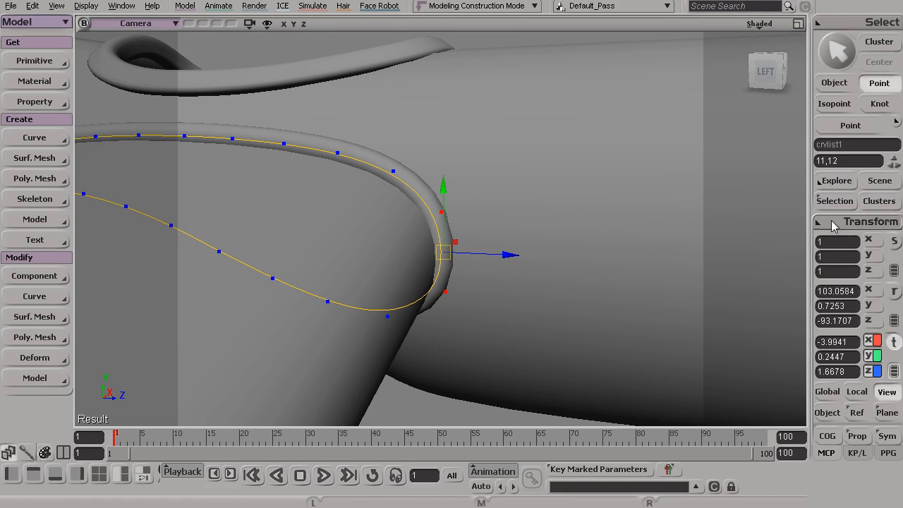
click(827, 391)
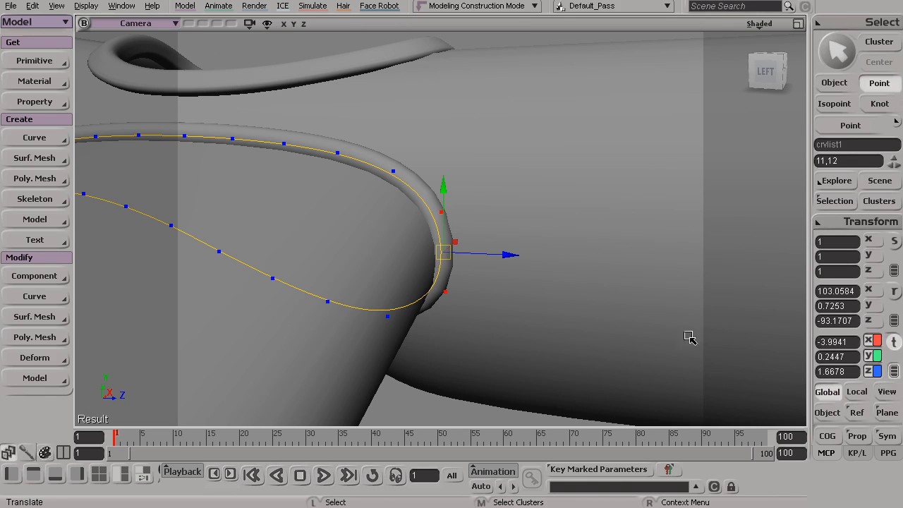
drag(504, 255, 514, 262)
key(s)
drag(477, 303, 421, 260)
key(space)
- Set the profile circle's subdivisions to 8 and display its points for editing
key(s)
middle_drag(455, 103, 457, 141)
right_drag(457, 141, 479, 142)
click(487, 65)
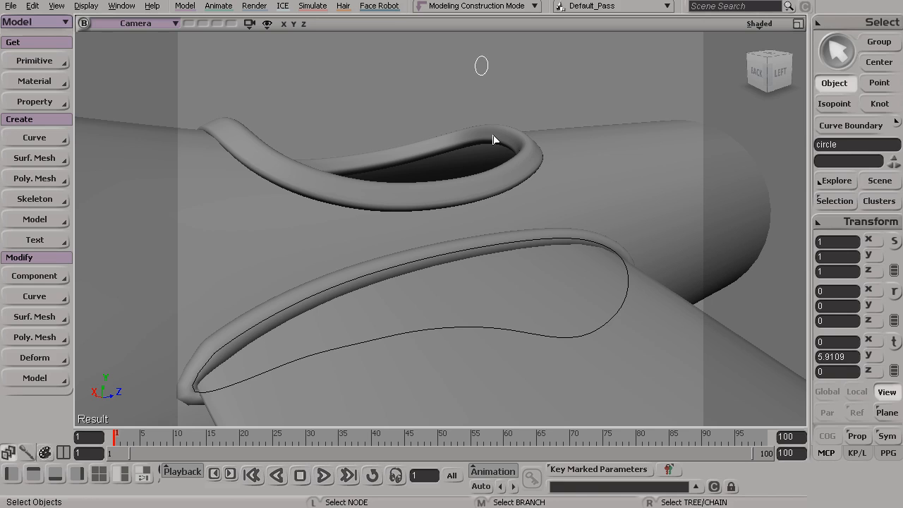
key(Return)
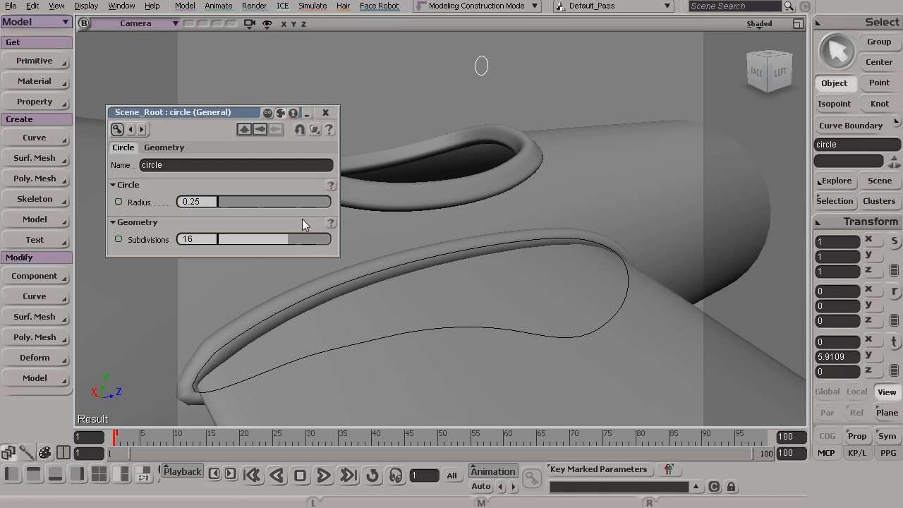
key(t)
key(s)
middle_drag(436, 147, 443, 255)
right_drag(443, 256, 552, 284)
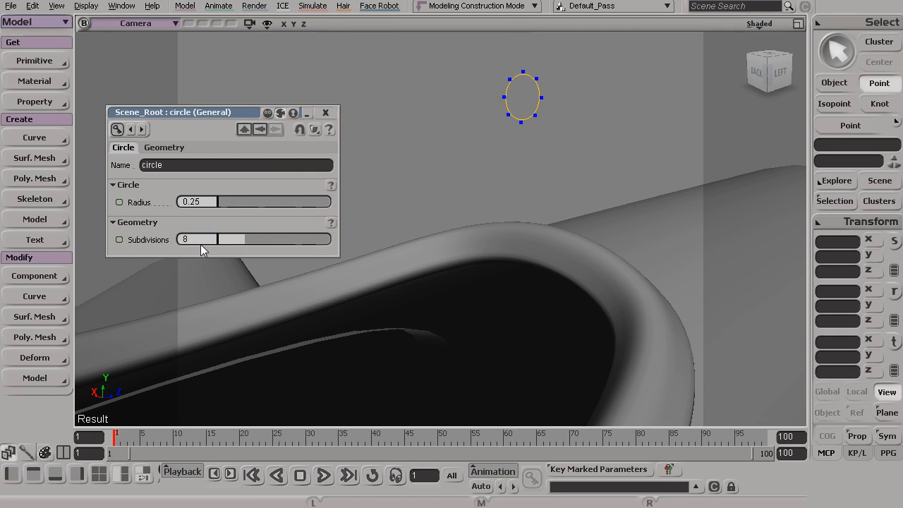
click(330, 114)
- Move point 4 on the circle's side inward along the global X axis to about -0.15
key(s)
drag(413, 113, 484, 84)
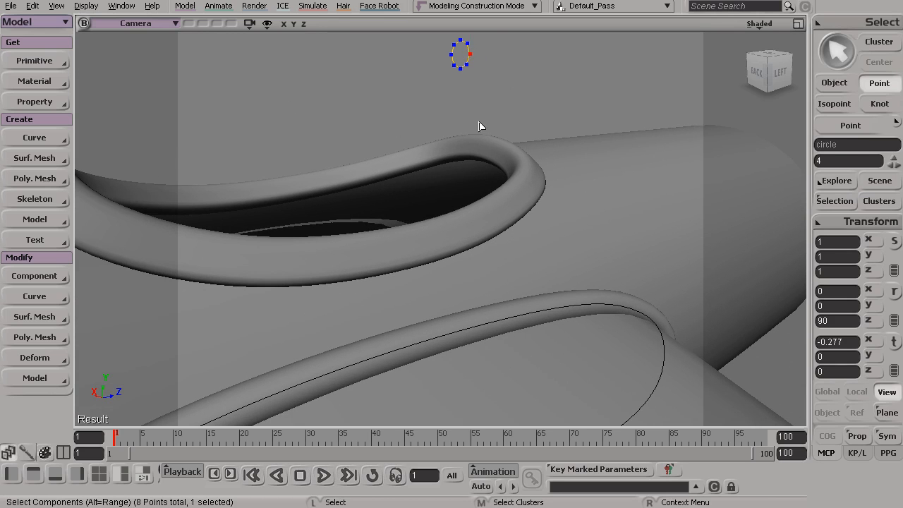
key(v)
key(s)
drag(487, 72, 493, 113)
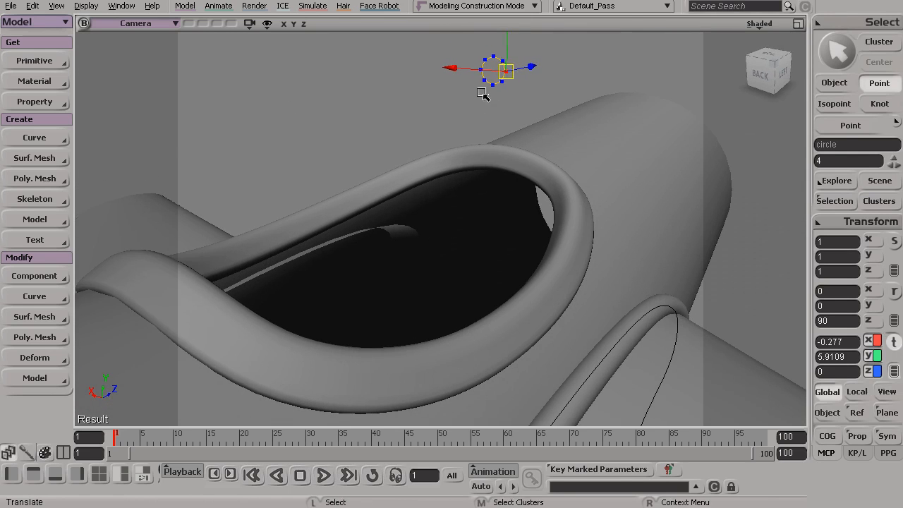
mouse_move(455, 72)
mouse_down()
mouse_move(447, 72)
mouse_move(480, 75)
mouse_move(445, 75)
mouse_up()
key(s)
drag(456, 111, 494, 93)
key(s)
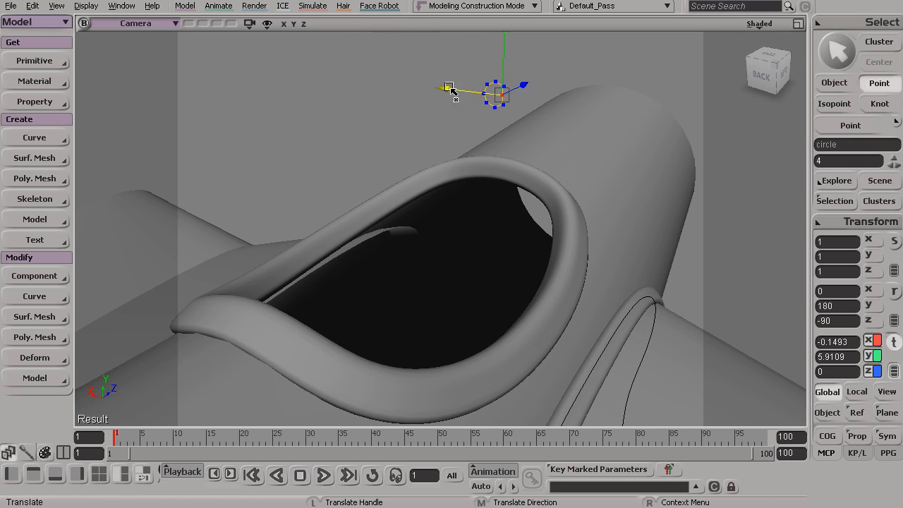
- Pull the top of the profile circle upward into a teardrop shape, and return to object selection
key(t)
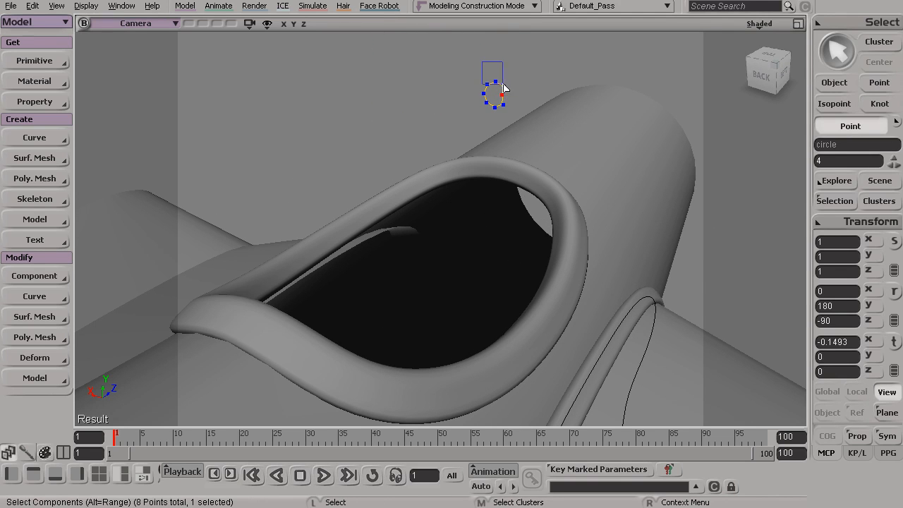
key(v)
drag(497, 51, 493, 42)
key(s)
drag(536, 264, 563, 186)
key(space)
- Turn off XRay display in the camera view and bring the wing and fuselage joint into view
click(751, 23)
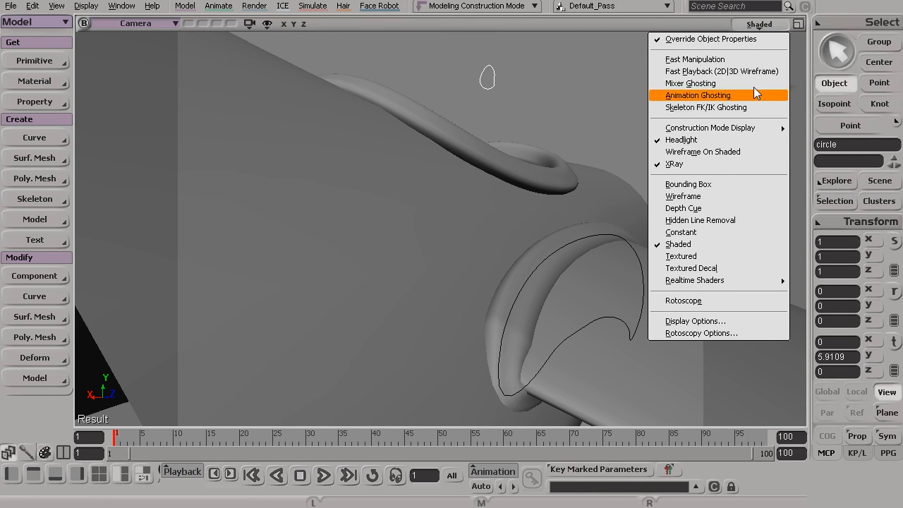
click(712, 164)
key(s)
mouse_move(713, 169)
mouse_down()
mouse_move(580, 365)
mouse_move(397, 324)
mouse_move(265, 329)
mouse_move(344, 338)
mouse_move(348, 346)
mouse_move(318, 371)
mouse_move(352, 314)
mouse_move(364, 244)
mouse_move(405, 240)
mouse_move(459, 284)
mouse_move(463, 378)
mouse_move(452, 343)
mouse_move(444, 350)
mouse_move(394, 320)
mouse_move(403, 322)
mouse_move(308, 308)
mouse_up()
click(308, 308)
click(383, 286)
drag(382, 285, 416, 303)
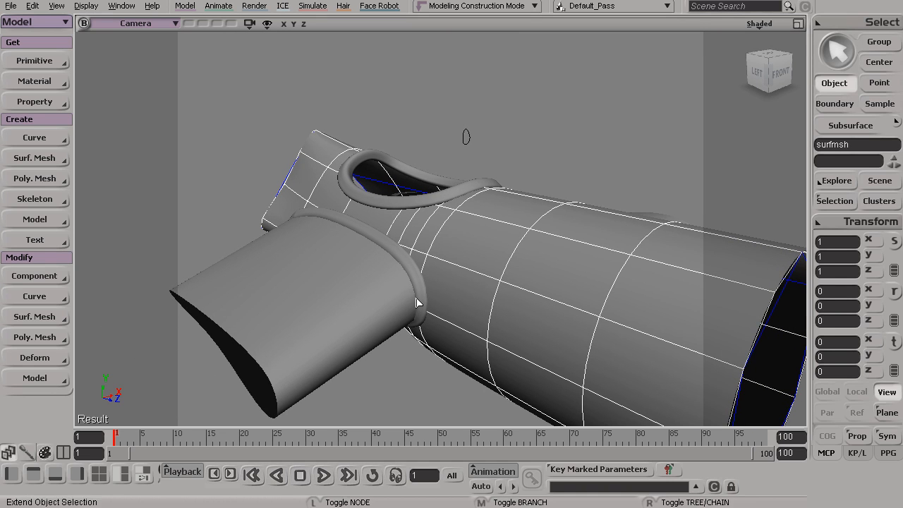
- Duplicate the wing root trim surface with Duplicate Symmetry across the YZ plane (x=0), freezing negative scaling
click(409, 269)
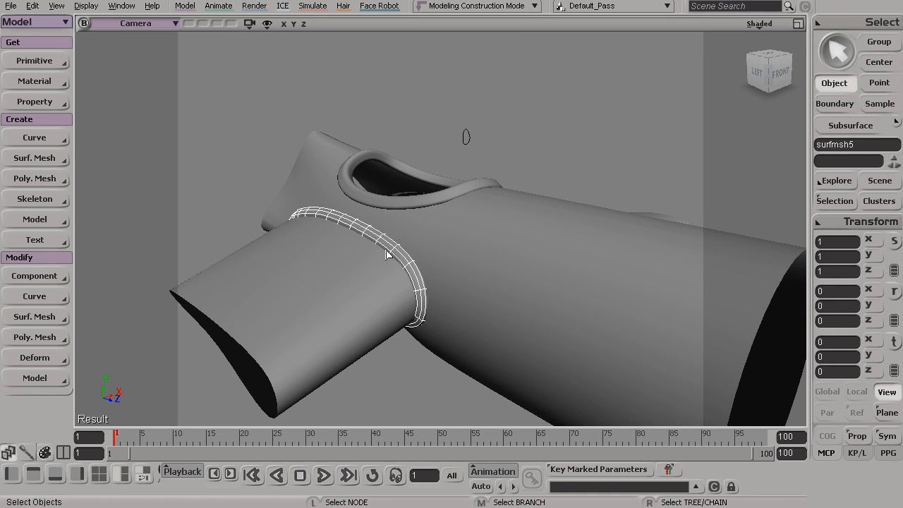
click(33, 6)
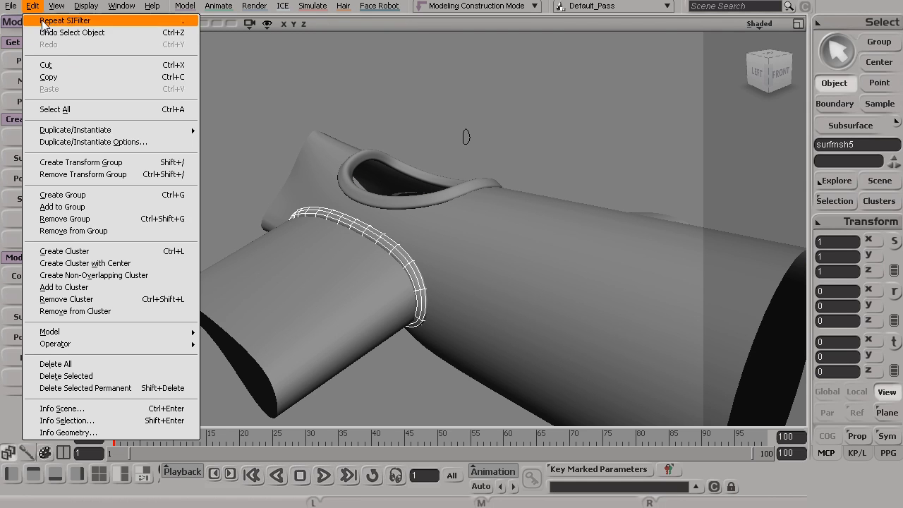
mouse_move(133, 130)
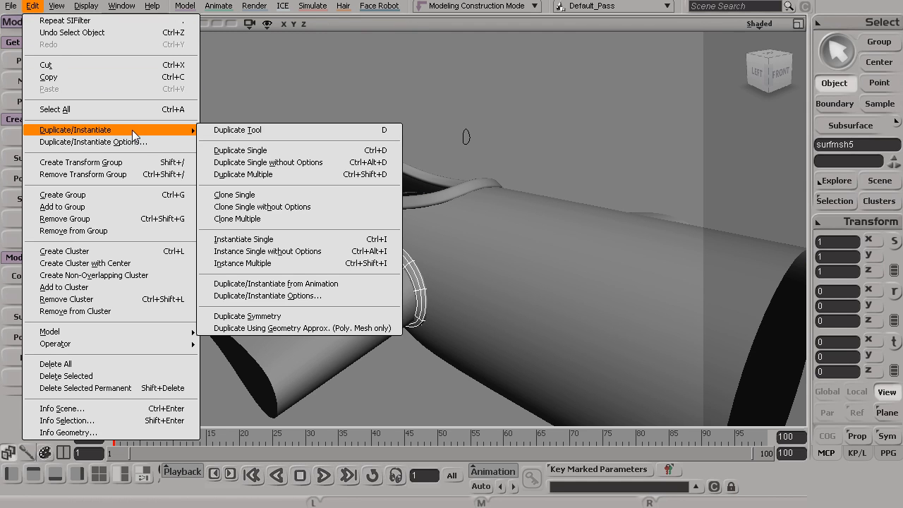
click(294, 315)
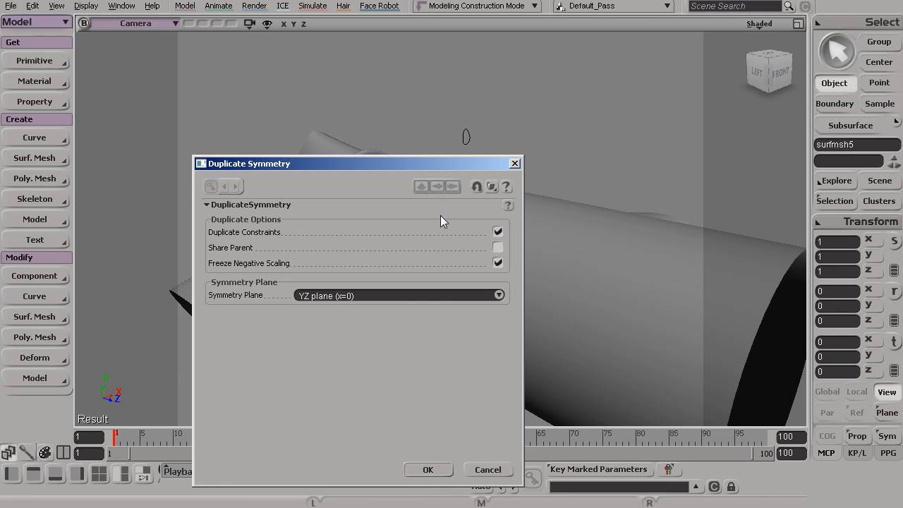
click(428, 470)
- Invert the normals of the mirrored trim surface on the opposite wing root
key(s)
mouse_move(489, 341)
mouse_down()
mouse_move(428, 332)
mouse_move(488, 354)
mouse_move(474, 351)
mouse_move(550, 346)
mouse_move(487, 331)
mouse_up()
click(624, 173)
key(s)
drag(612, 239, 526, 247)
click(416, 236)
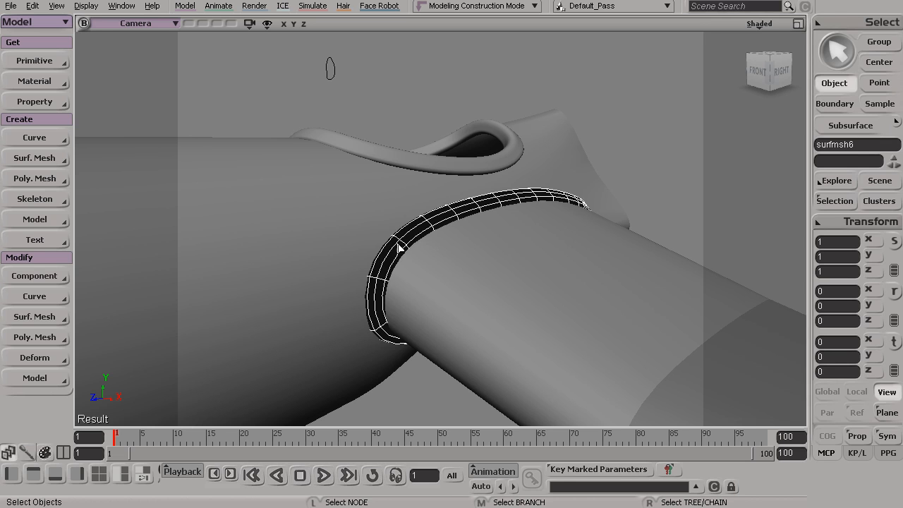
click(27, 317)
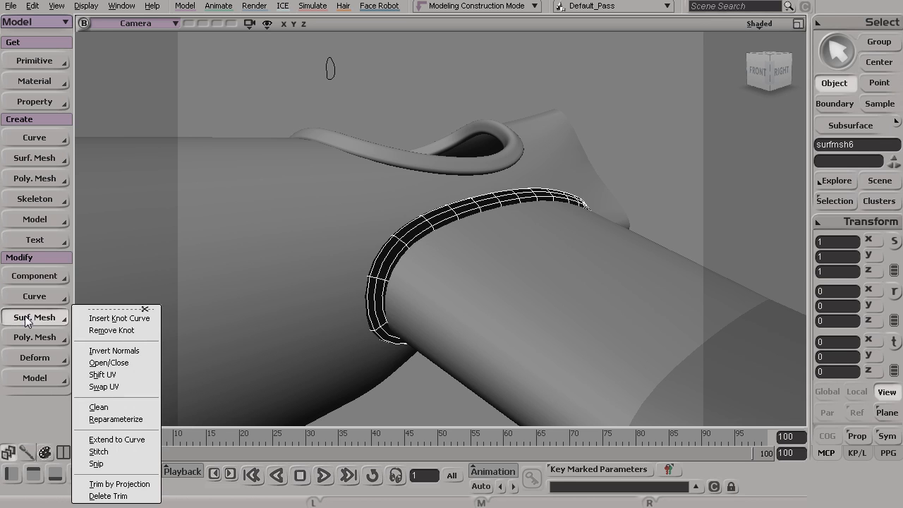
click(134, 351)
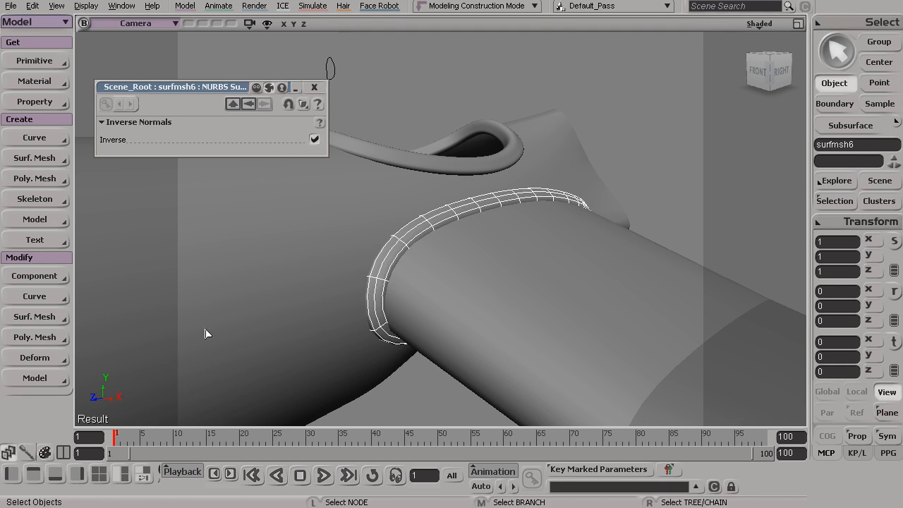
click(314, 87)
key(s)
drag(479, 248, 469, 312)
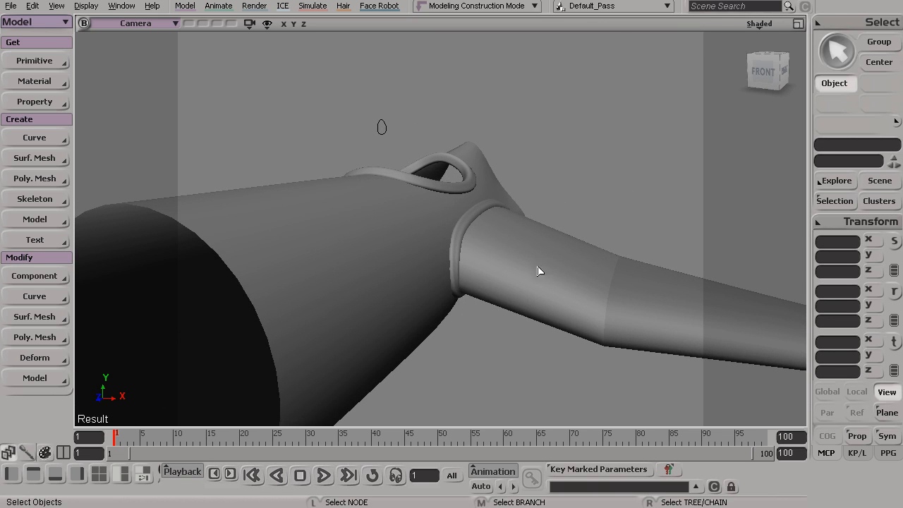
key(s)
drag(397, 231, 458, 296)
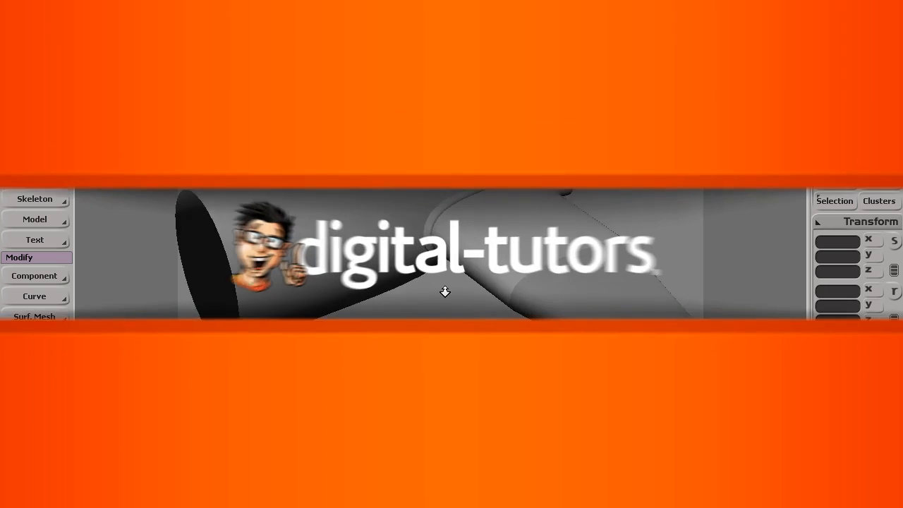